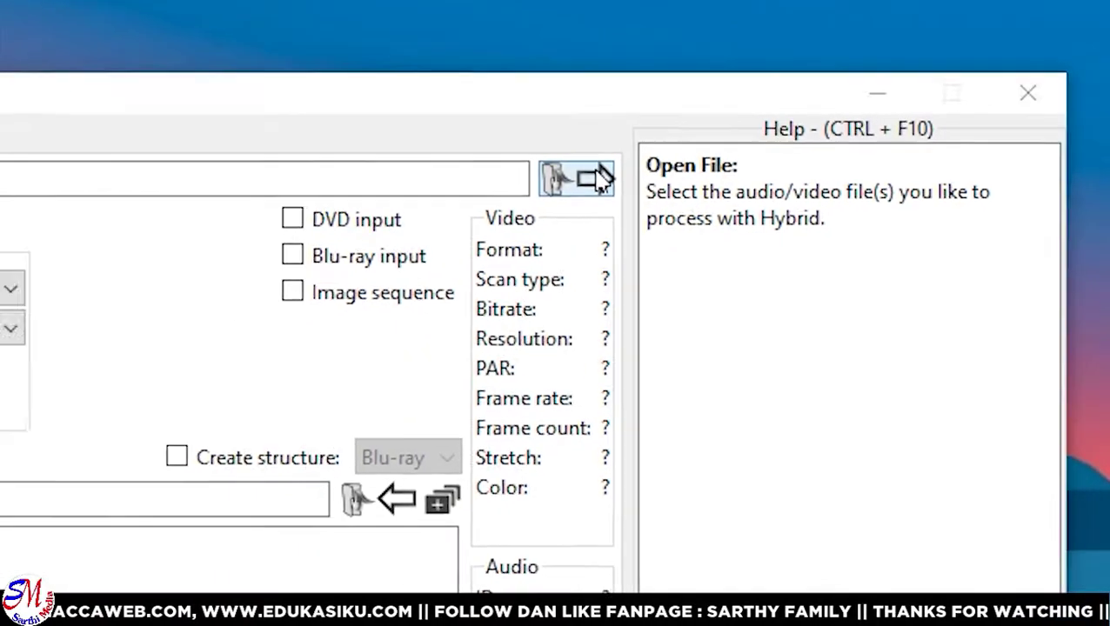
# Step: Load the video file "Footage yang akan di edit" from the Documents folder as the input
pyautogui.click(589, 179)
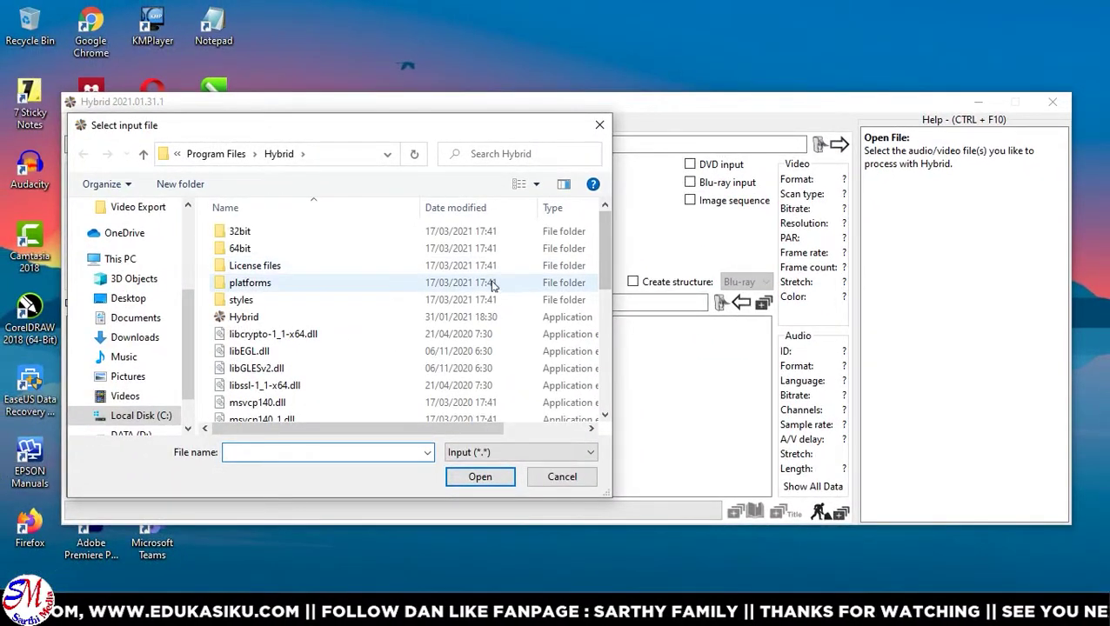
pyautogui.click(160, 319)
pyautogui.scroll(-12, 316, 291)
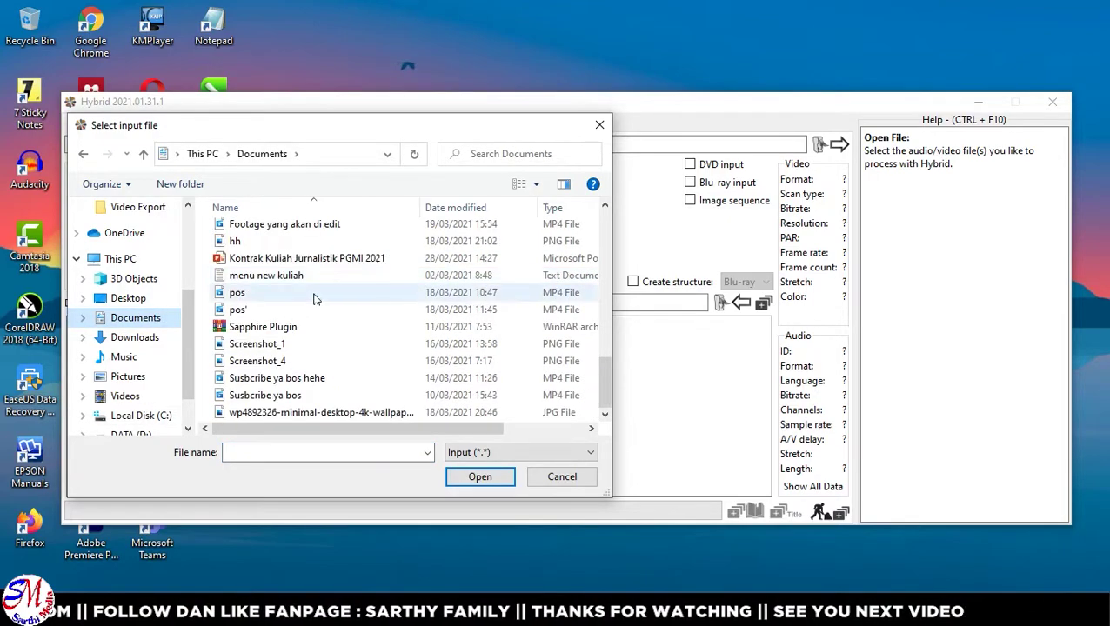
pyautogui.scroll(1, 271, 331)
pyautogui.click(264, 267)
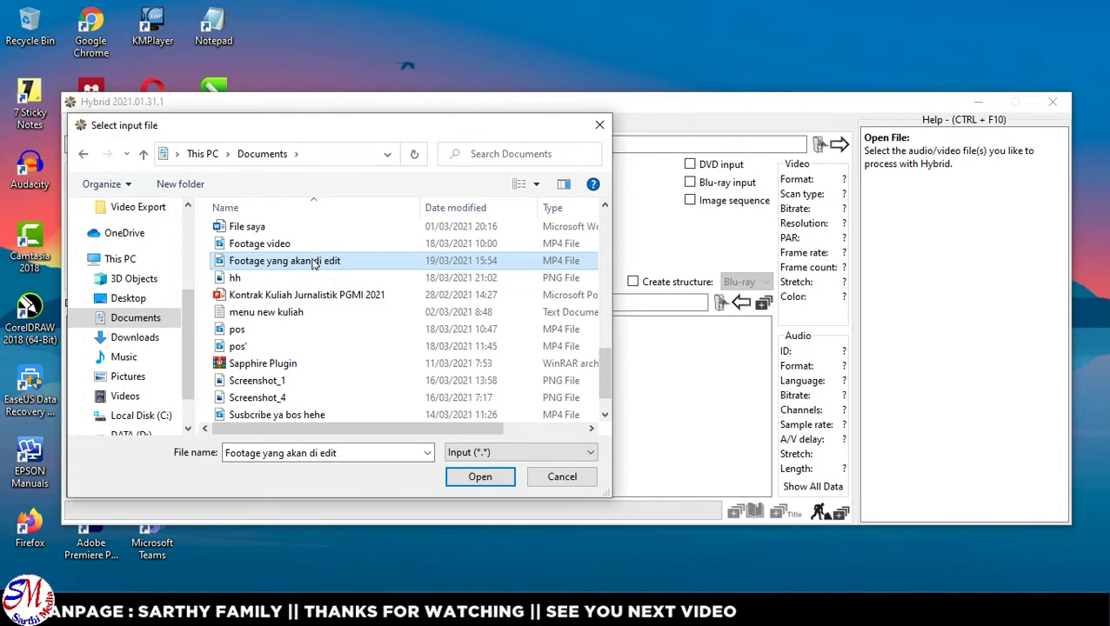
pyautogui.click(480, 479)
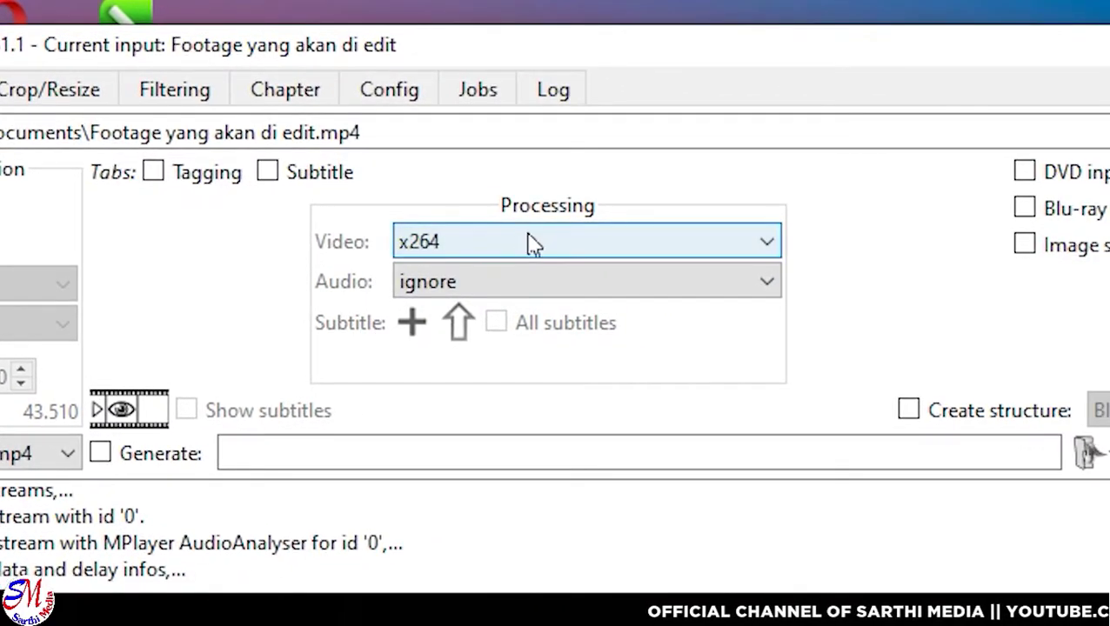
# Step: Set video processing to x264 and audio processing to passthrough all, and open the x264 encoder settings
pyautogui.click(806, 281)
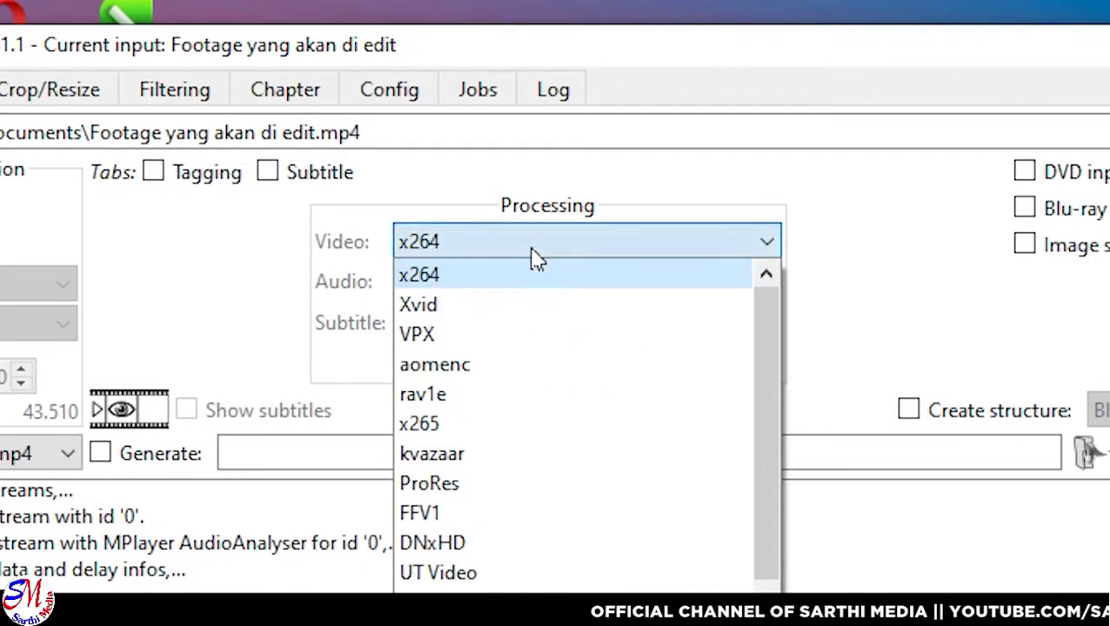
pyautogui.click(447, 278)
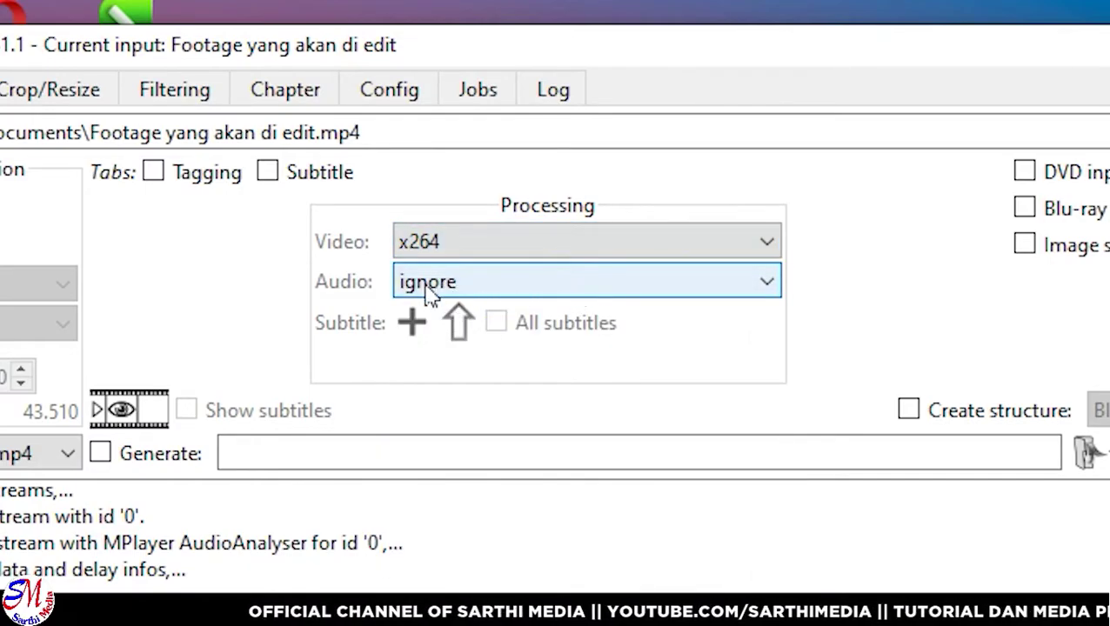
pyautogui.click(509, 299)
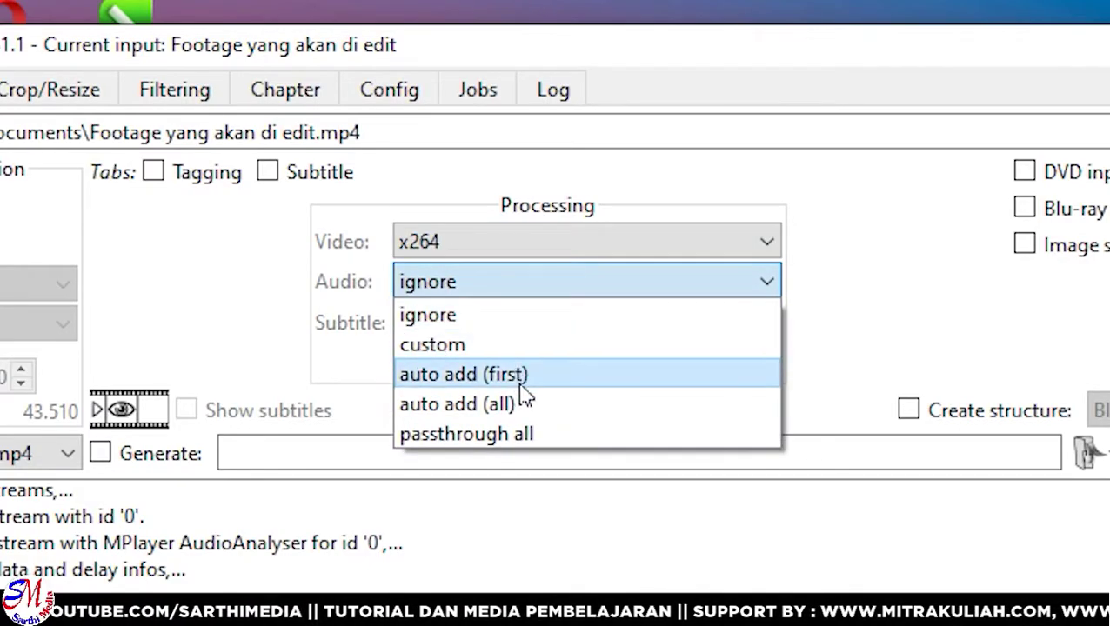
pyautogui.click(507, 448)
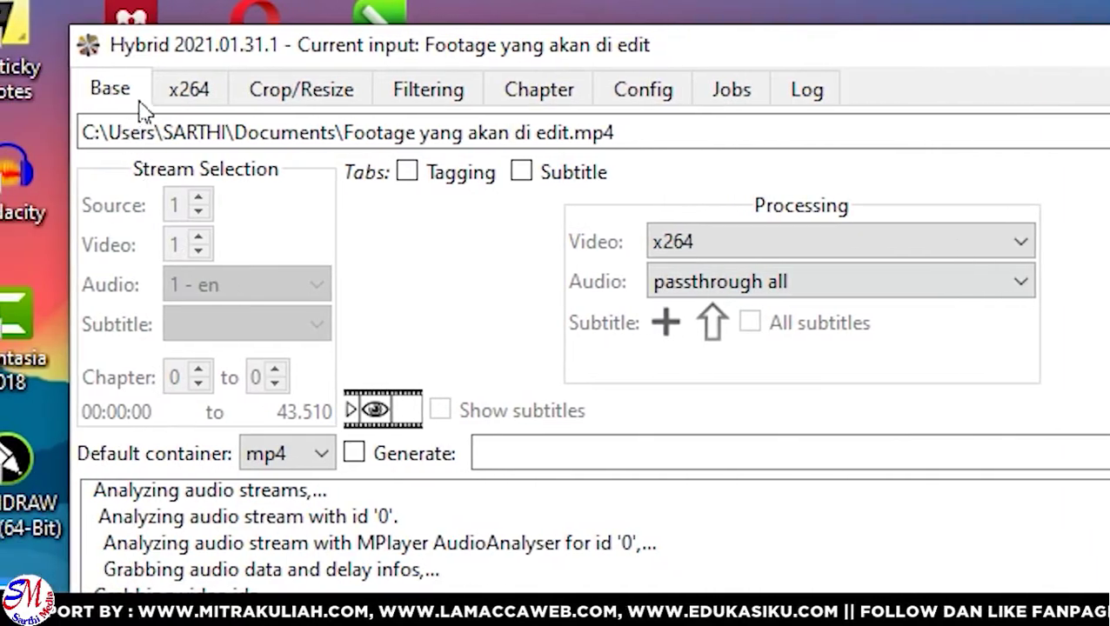
pyautogui.click(212, 101)
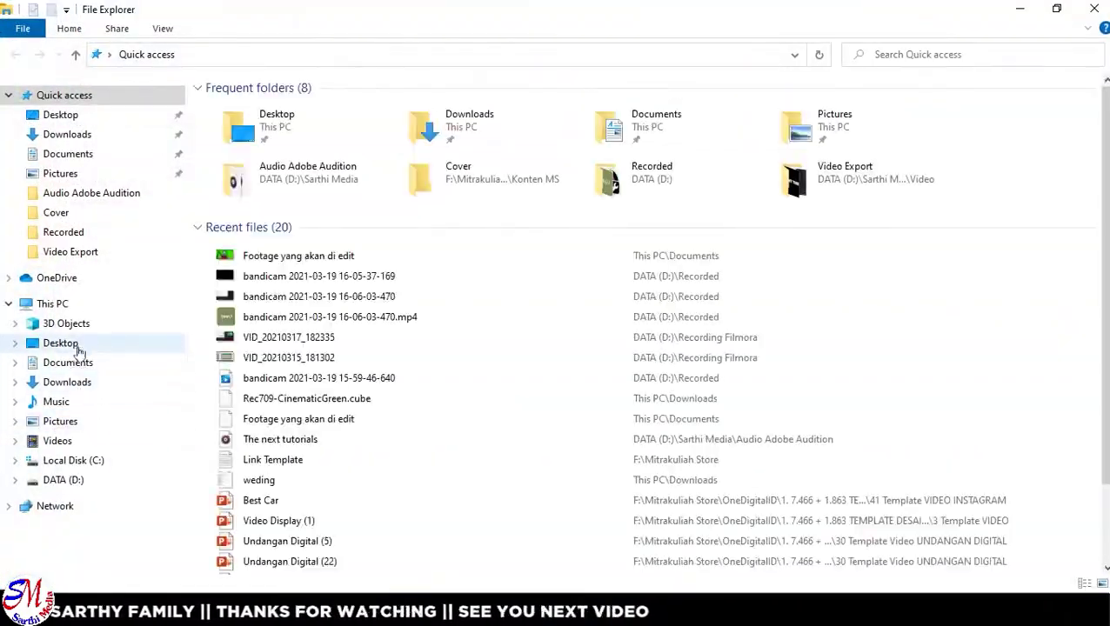
# Step: Switch to File Explorer and check the total bitrate in the detailed properties of "Footage yang akan di edit" in Documents
pyautogui.click(69, 362)
pyautogui.scroll(-10, 317, 383)
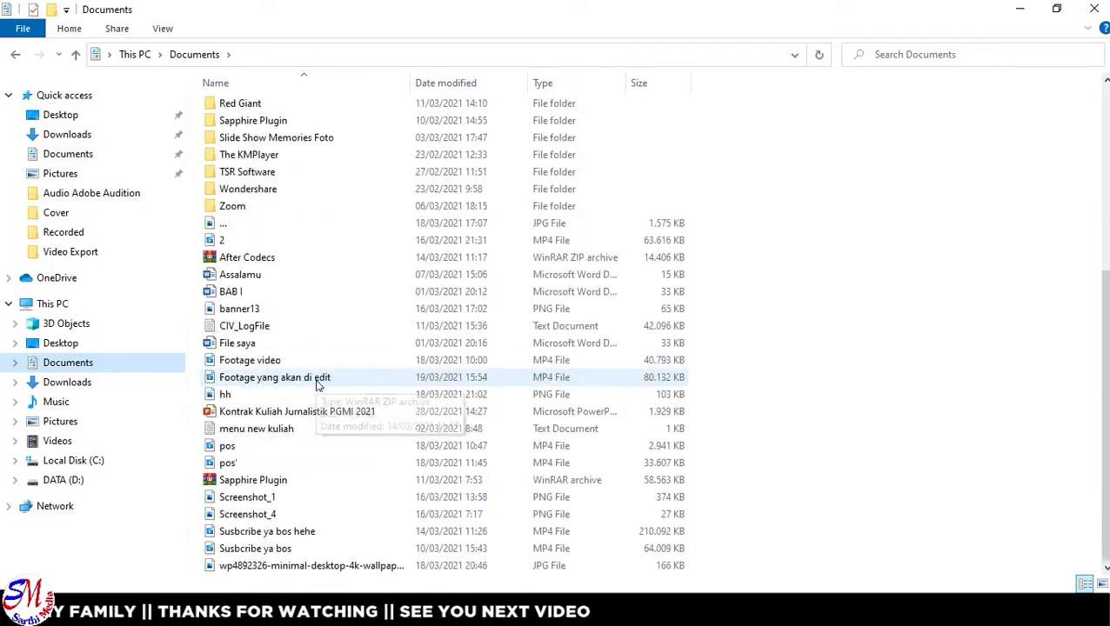
pyautogui.click(306, 386)
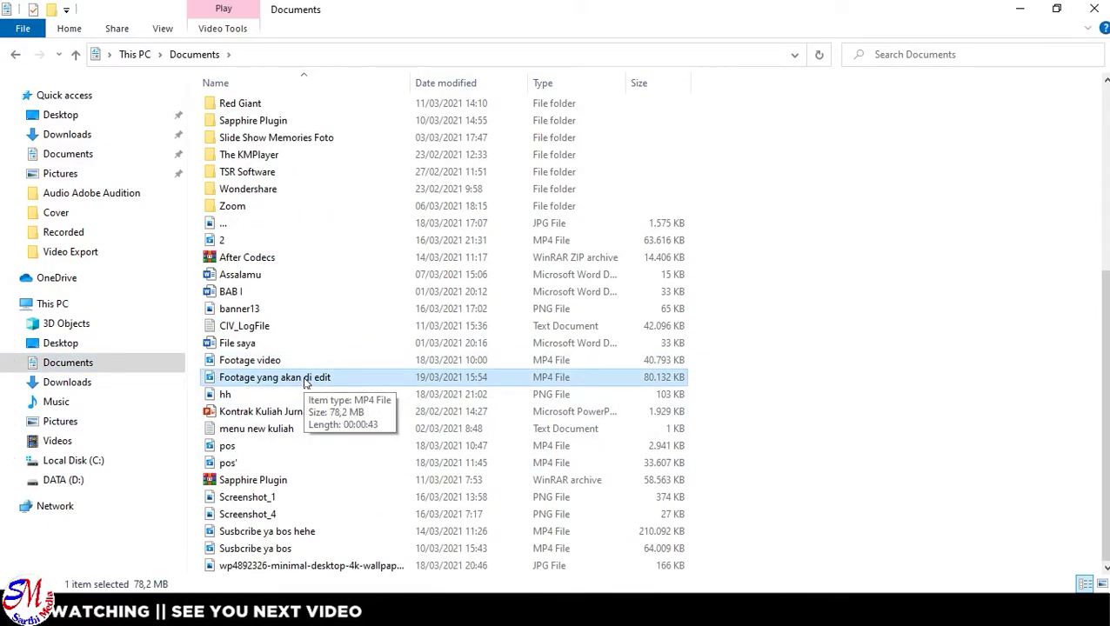
pyautogui.rightClick(302, 380)
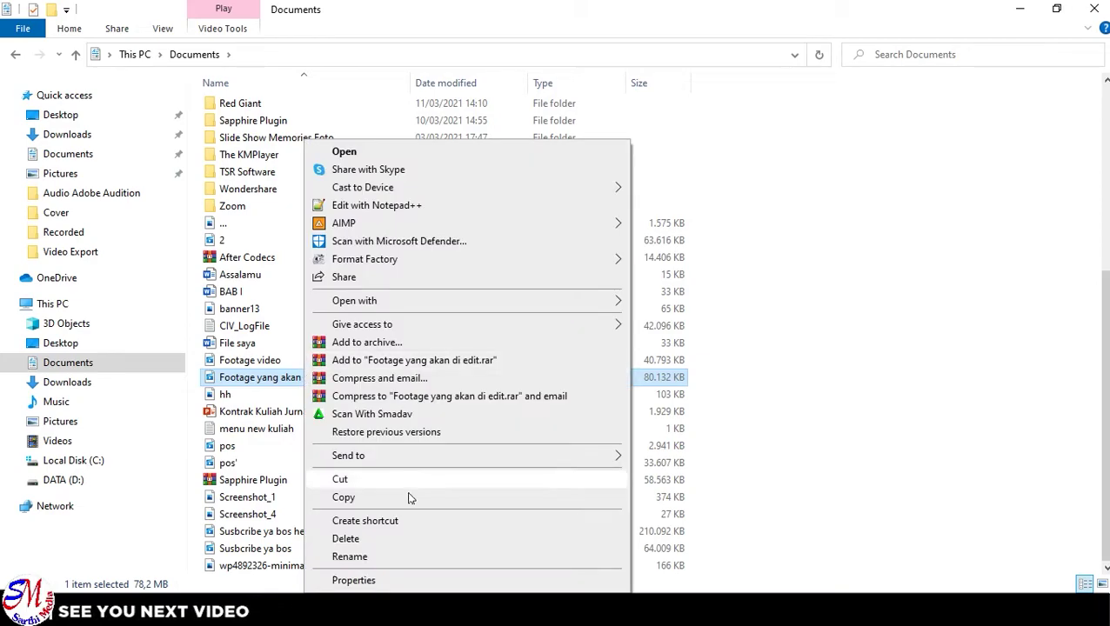
pyautogui.click(366, 580)
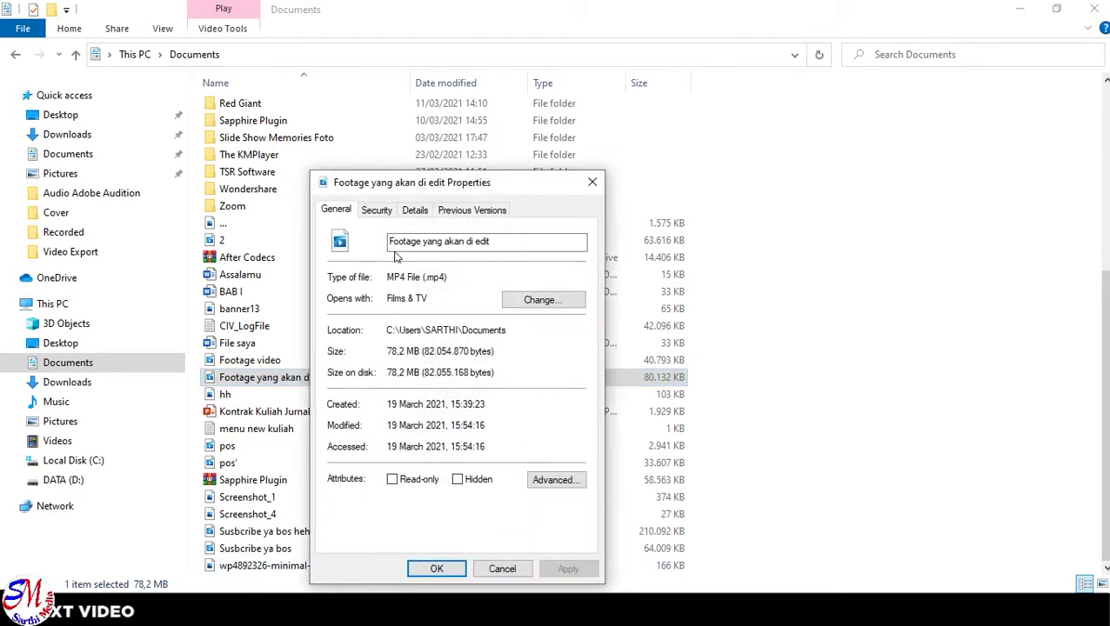
pyautogui.click(412, 213)
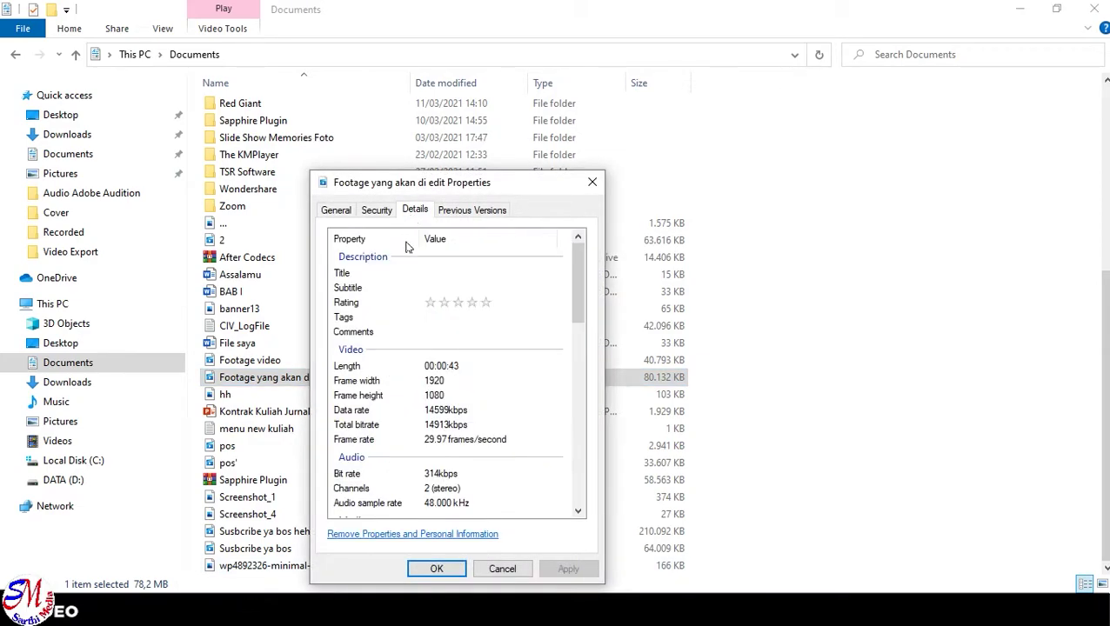
pyautogui.click(374, 366)
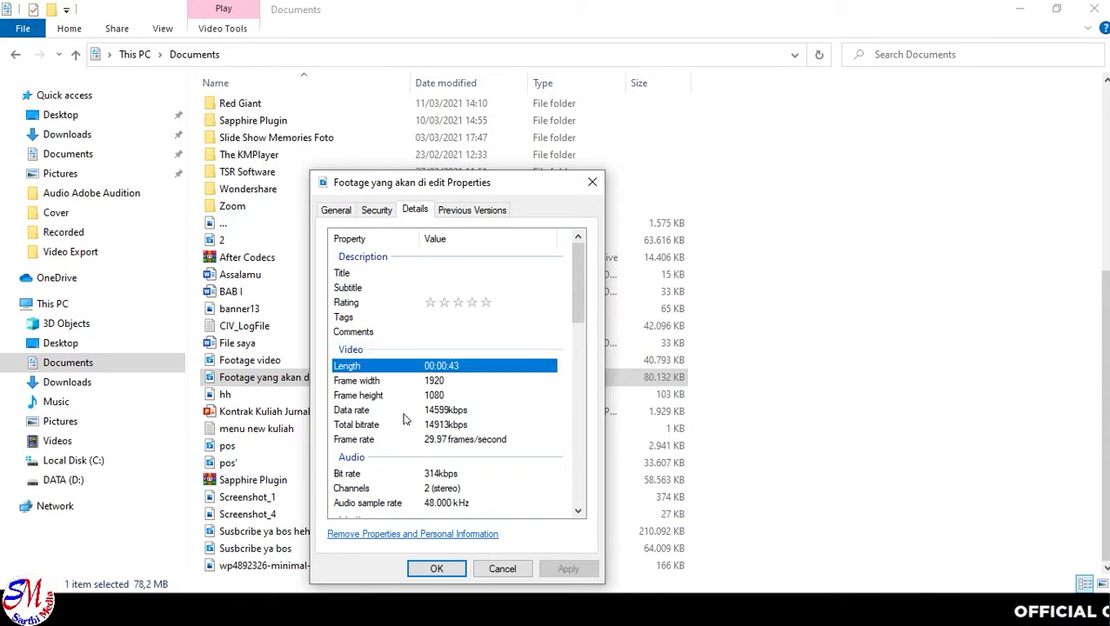
pyautogui.click(435, 425)
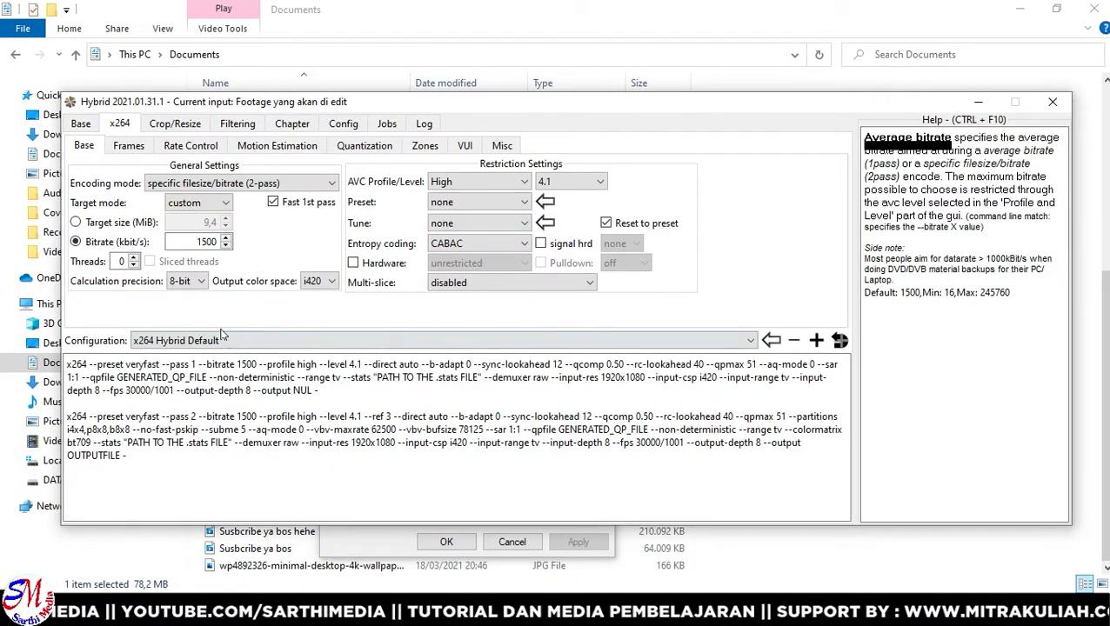
# Step: Set the x264 target bitrate to 19314 kbit/s in Hybrid
pyautogui.click(184, 242)
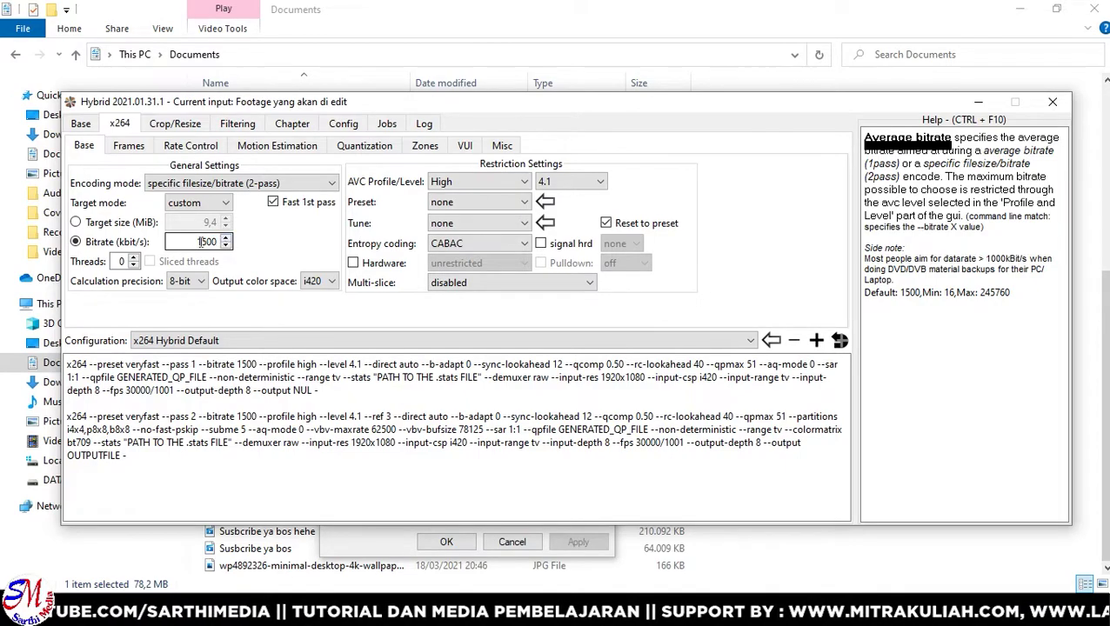
pyautogui.doubleClick(197, 241)
pyautogui.press('BackSpace')
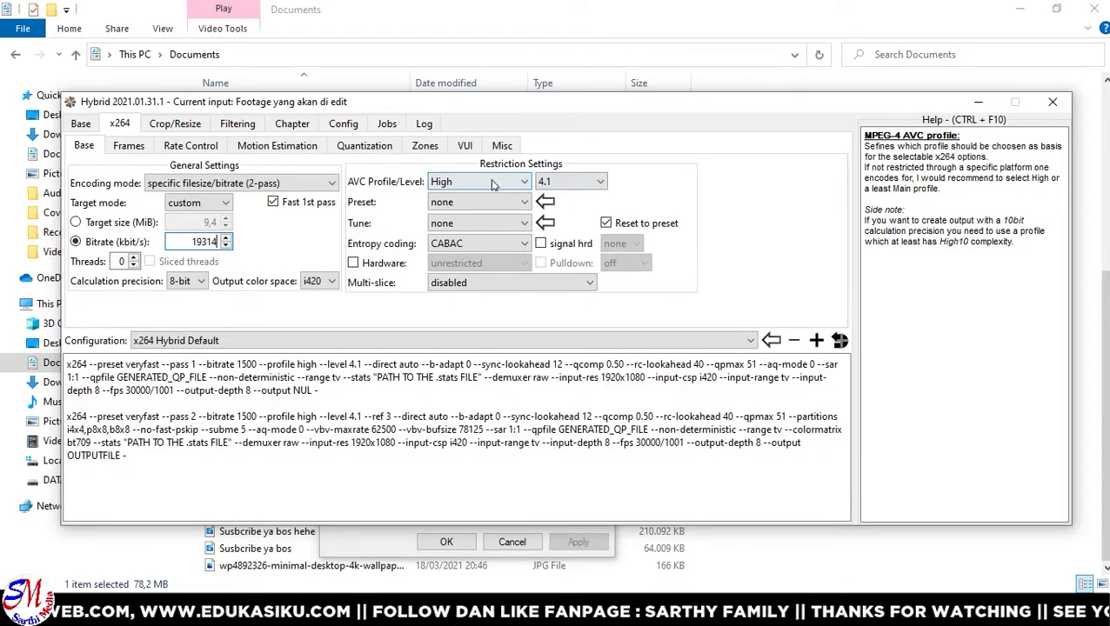
# Step: Choose the High AVC profile and set its level to 5.0
pyautogui.click(476, 182)
pyautogui.click(445, 227)
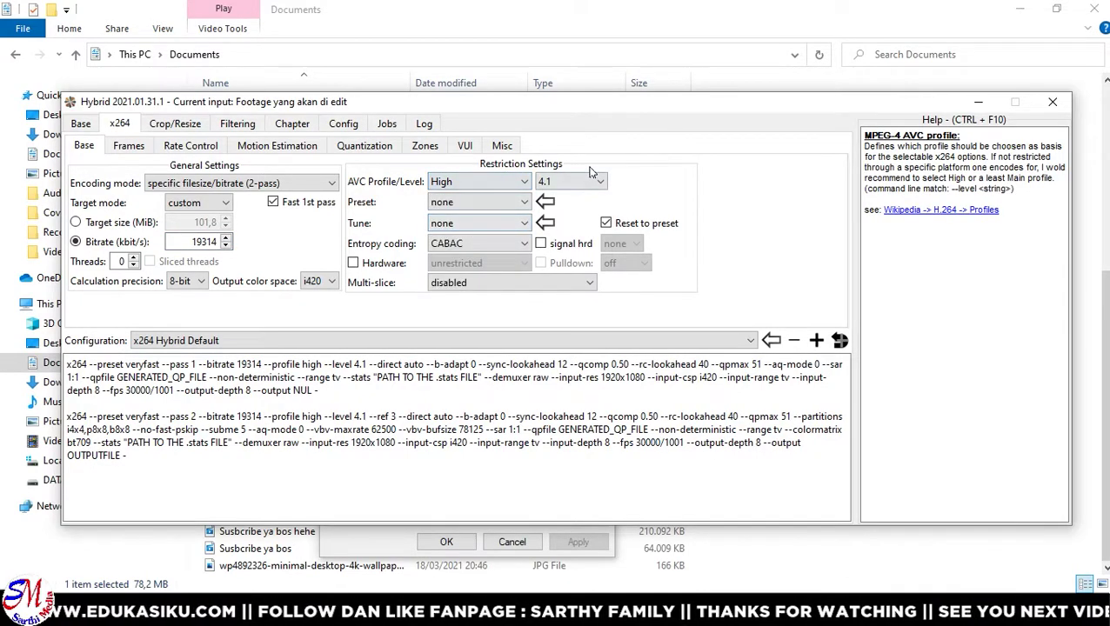
pyautogui.click(574, 184)
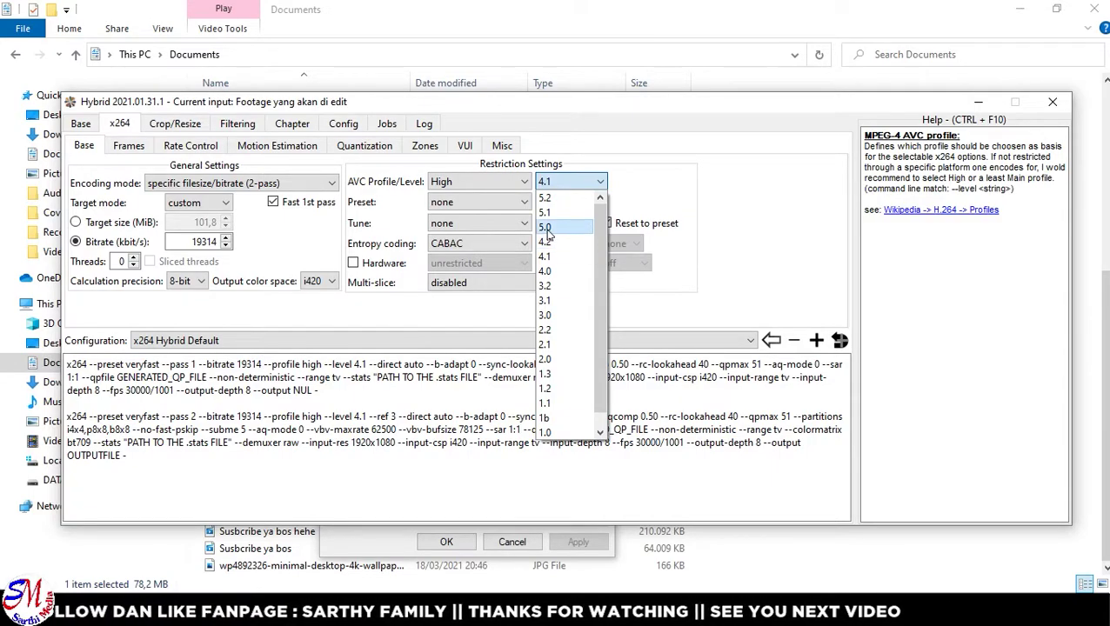
pyautogui.click(547, 228)
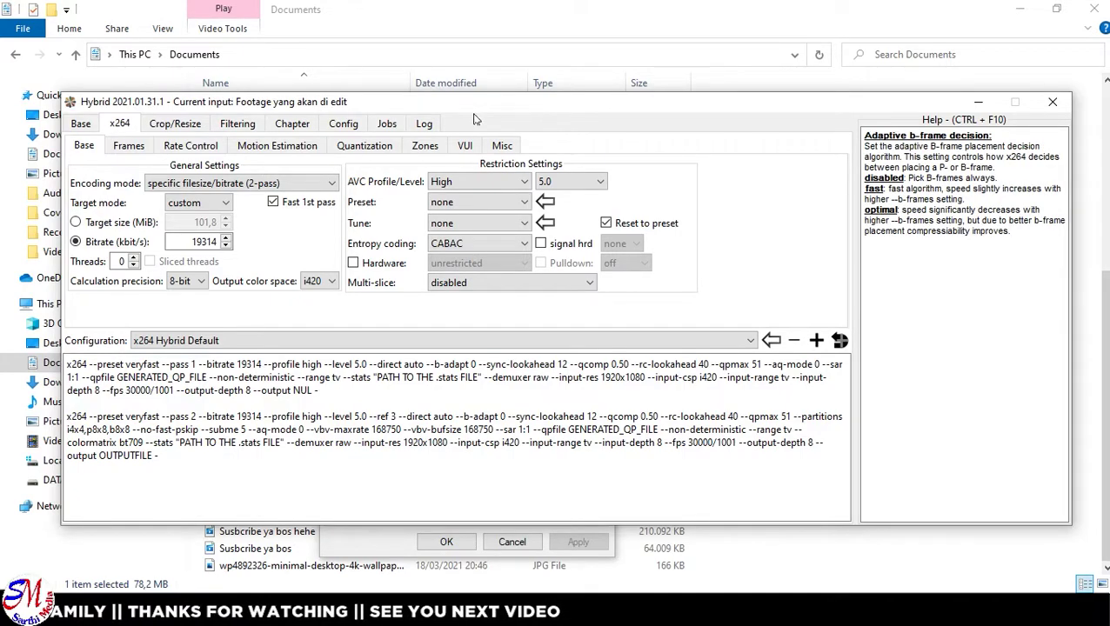
# Step: Switch the filtering support from Vapoursynth to Avisynth
pyautogui.click(243, 128)
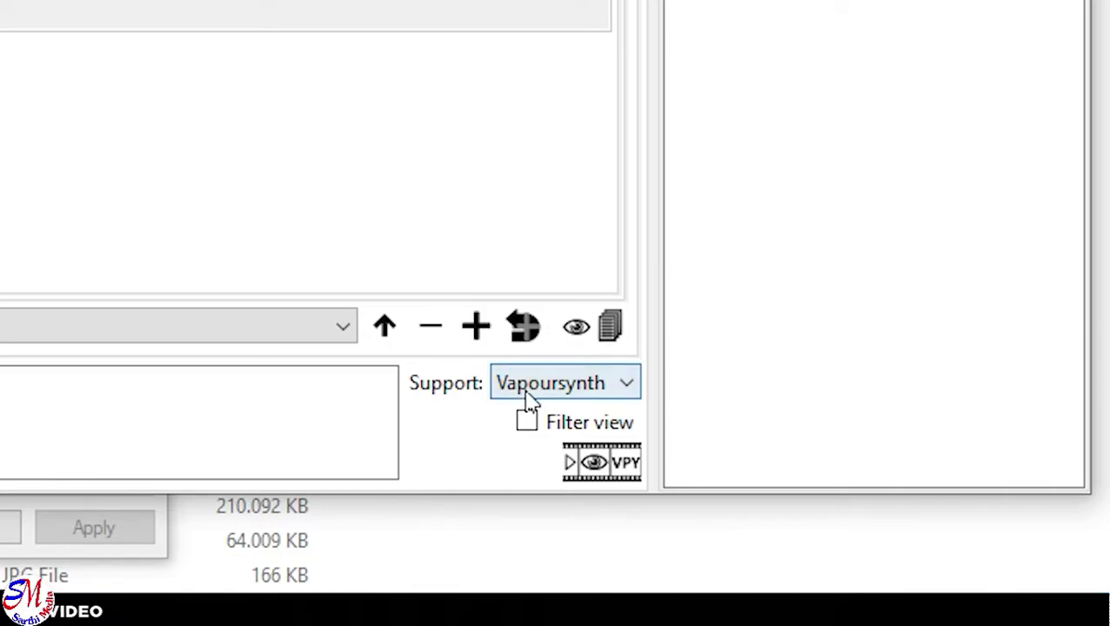
pyautogui.click(531, 394)
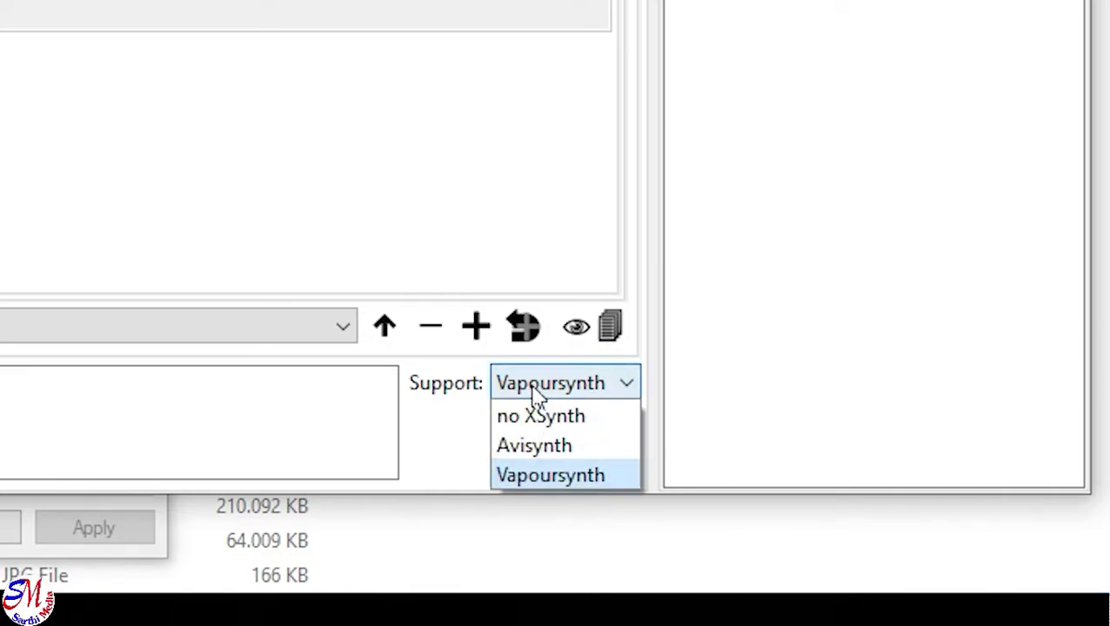
pyautogui.click(541, 462)
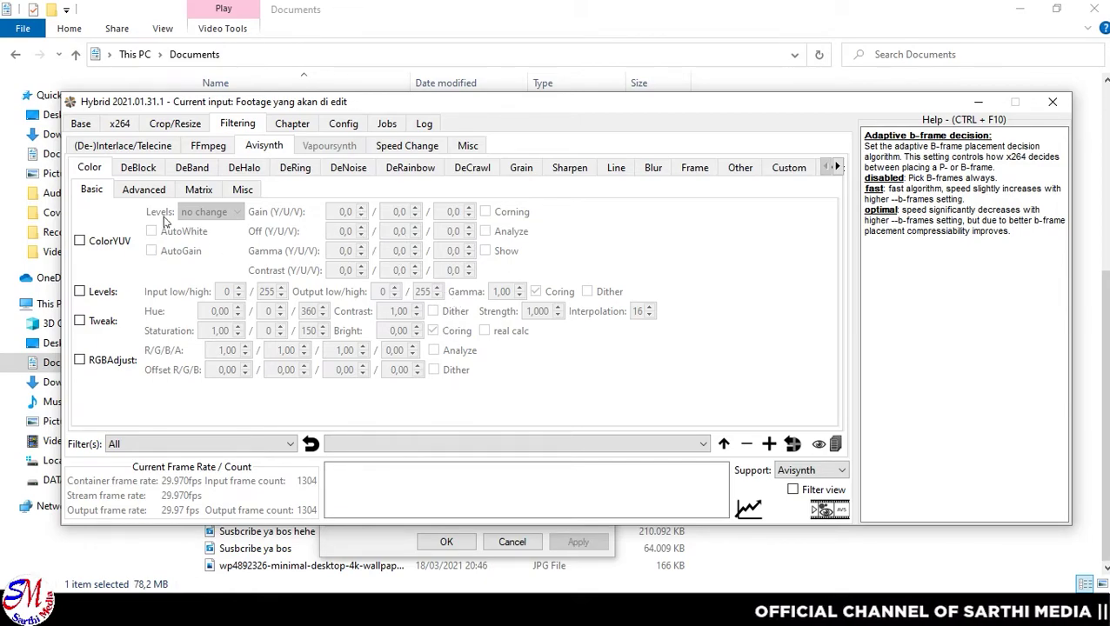
# Step: Enable FPS adjustment in the Avisynth frame interpolation filters and choose InterFrame as its method
pyautogui.click(695, 169)
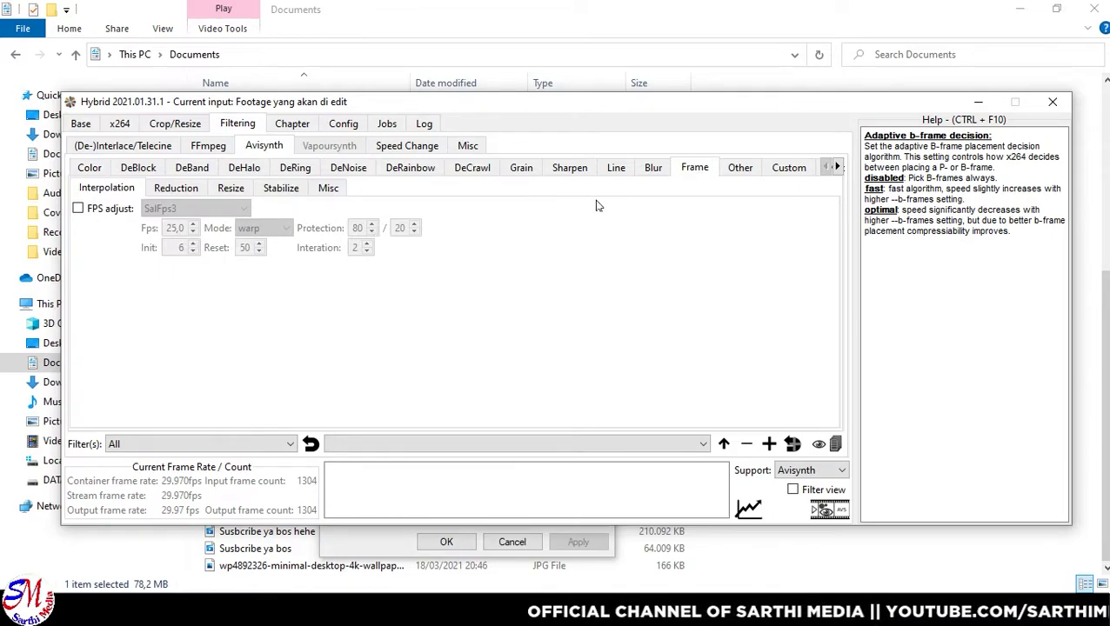
pyautogui.click(90, 211)
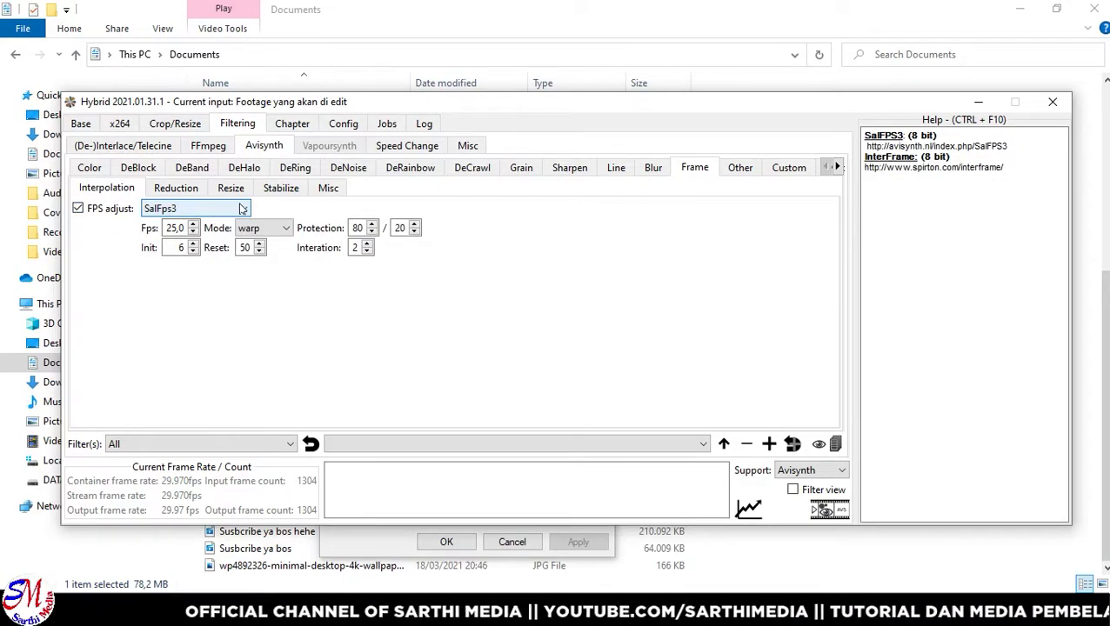
pyautogui.click(233, 209)
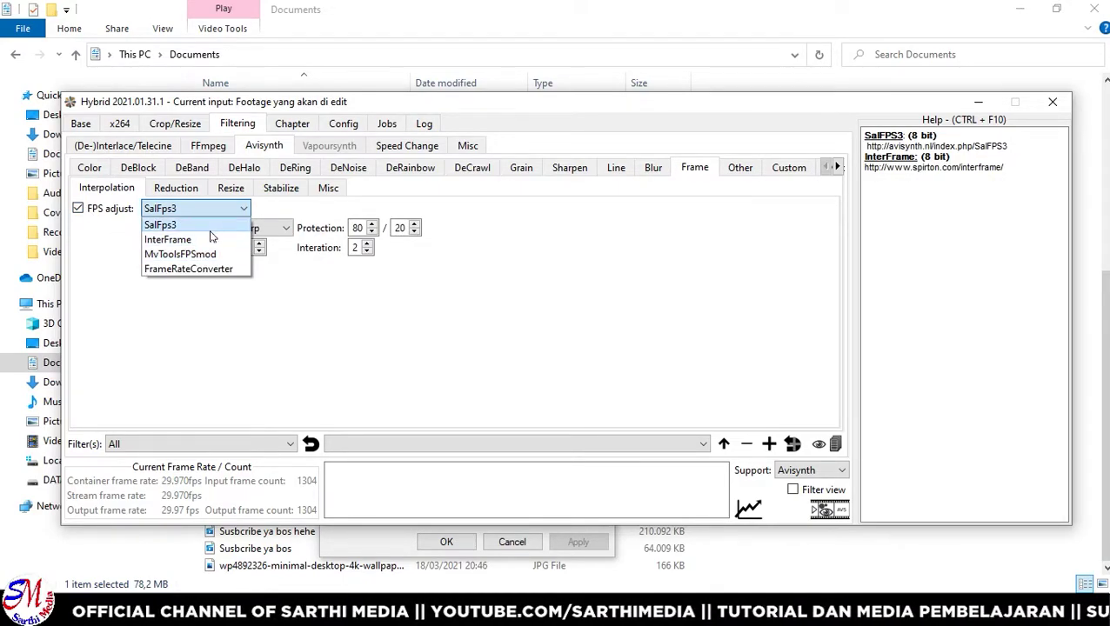
pyautogui.click(174, 240)
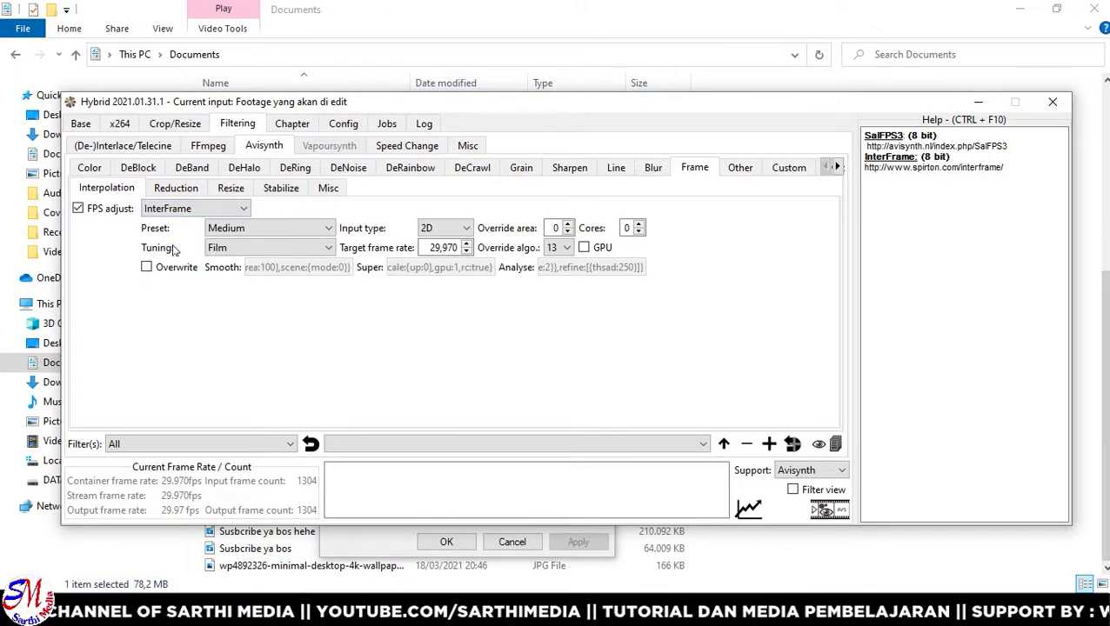
# Step: Keep the InterFrame preset at Medium and set its tuning to Smooth
pyautogui.click(224, 229)
pyautogui.click(225, 229)
pyautogui.click(227, 229)
pyautogui.click(230, 245)
pyautogui.click(246, 228)
pyautogui.click(245, 243)
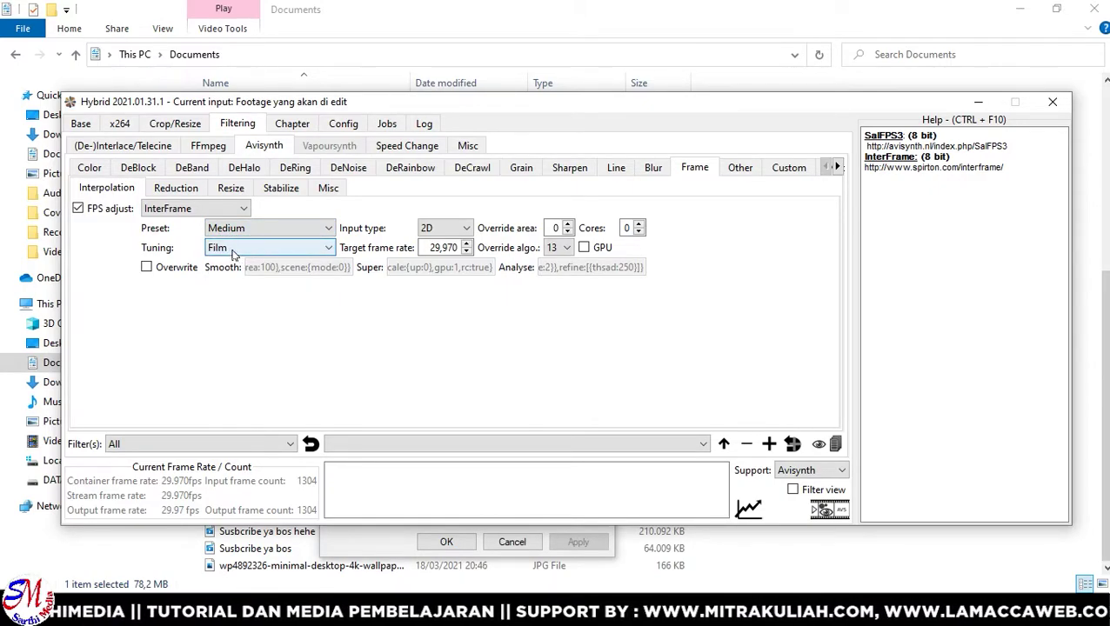
pyautogui.click(272, 247)
pyautogui.click(259, 293)
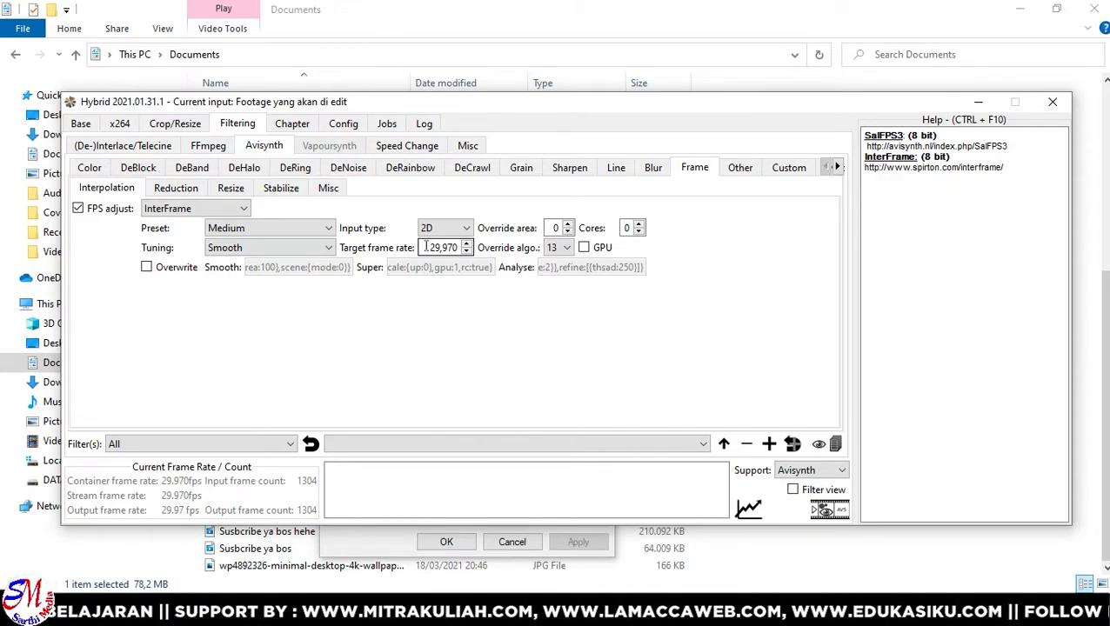
# Step: Set the InterFrame target frame rate to 60 and the override algorithm to 23
pyautogui.moveTo(428, 247); pyautogui.dragTo(500, 259)
pyautogui.press('BackSpace')
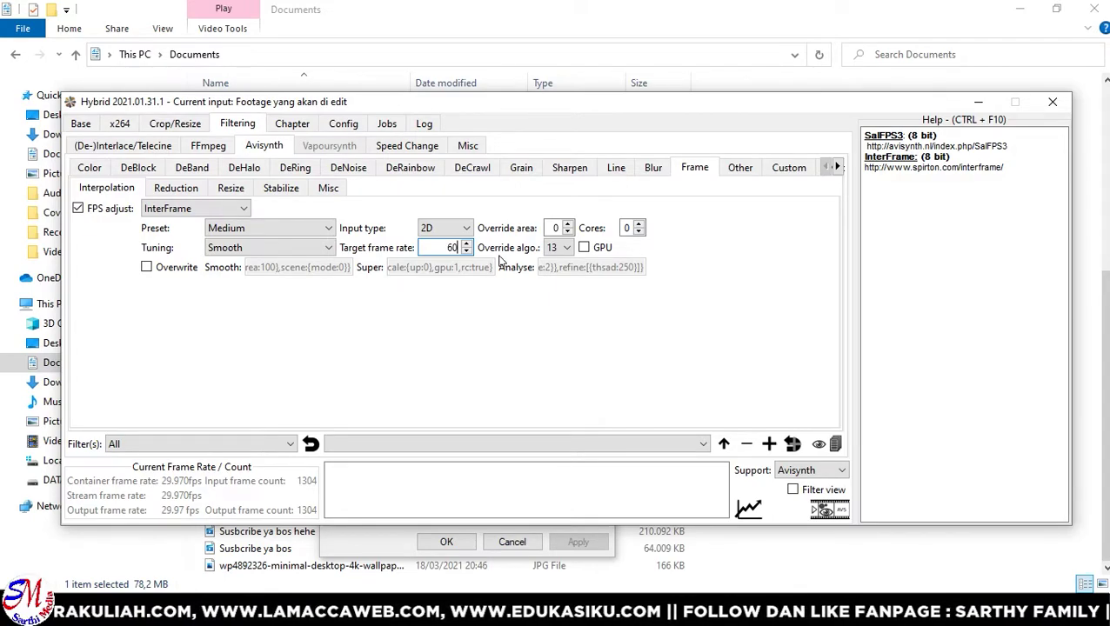
pyautogui.press('Return')
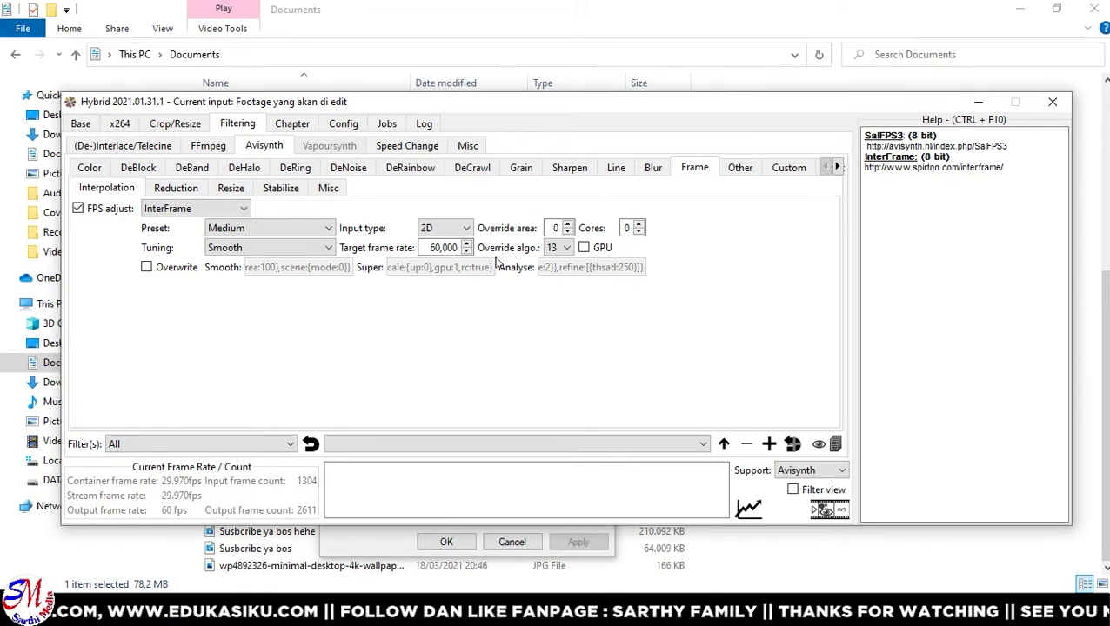
pyautogui.moveTo(511, 257)
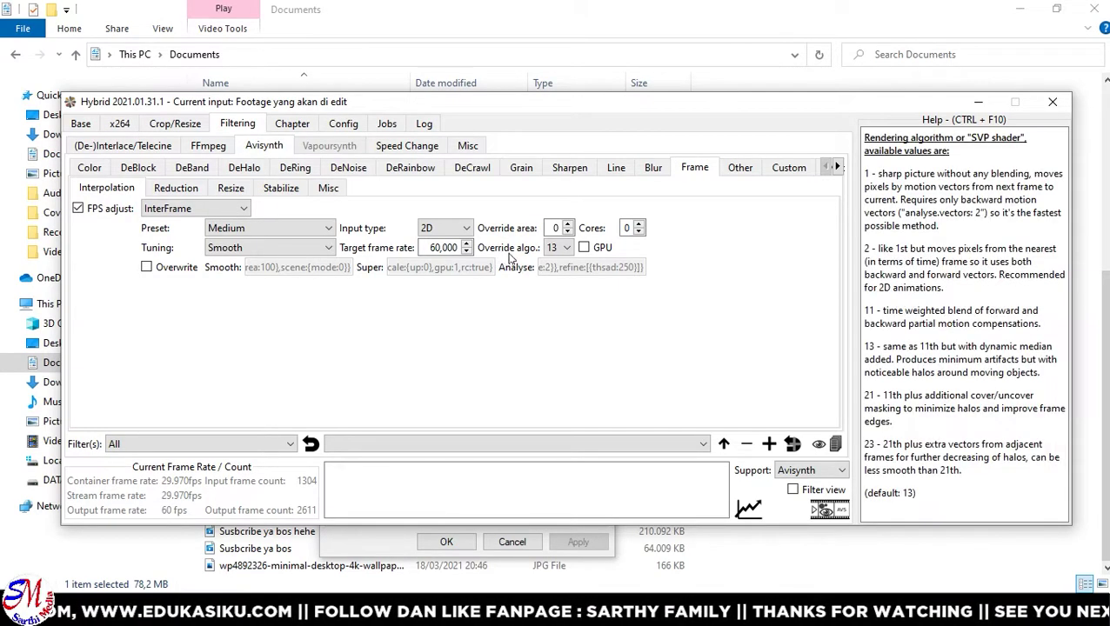
pyautogui.click(557, 248)
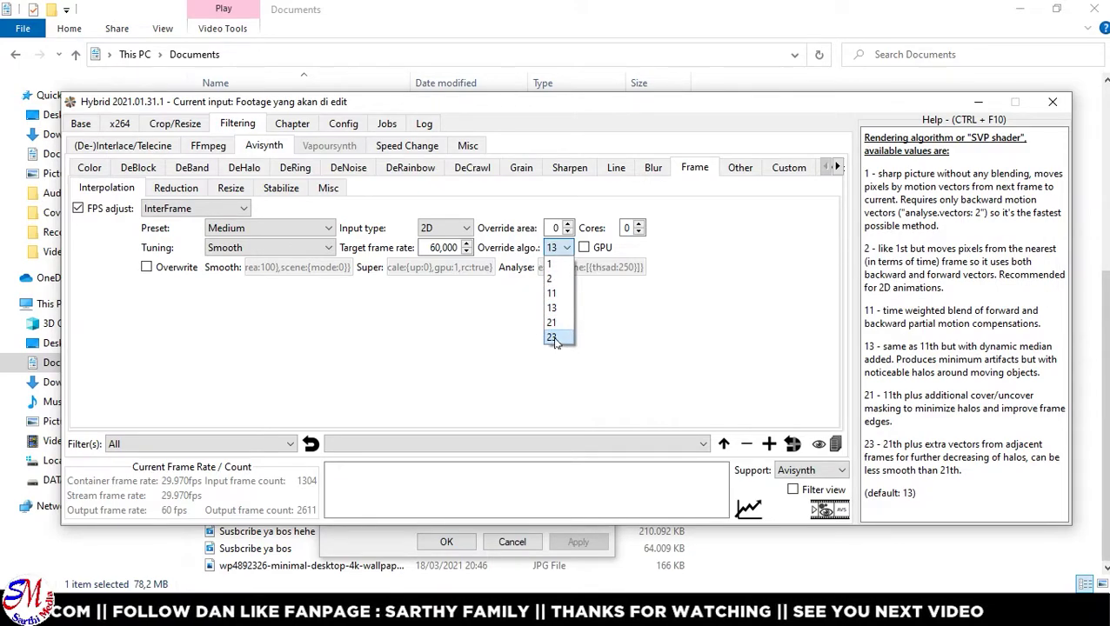
pyautogui.click(555, 338)
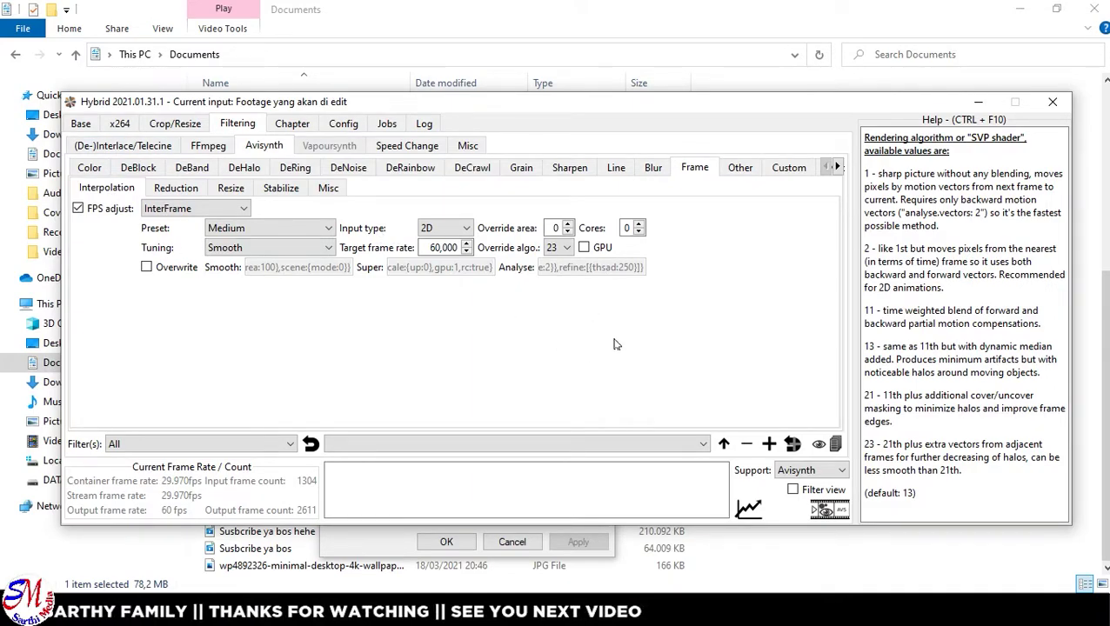
# Step: Set the output file to 60fps in the Documents folder and start the encoding job
pyautogui.click(80, 124)
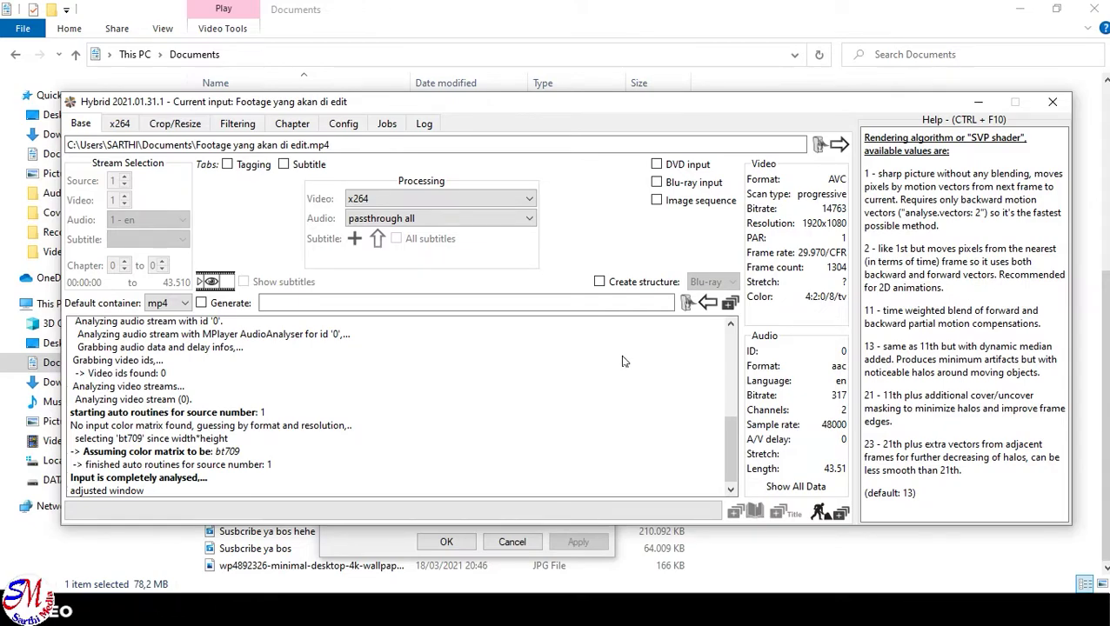
pyautogui.click(686, 302)
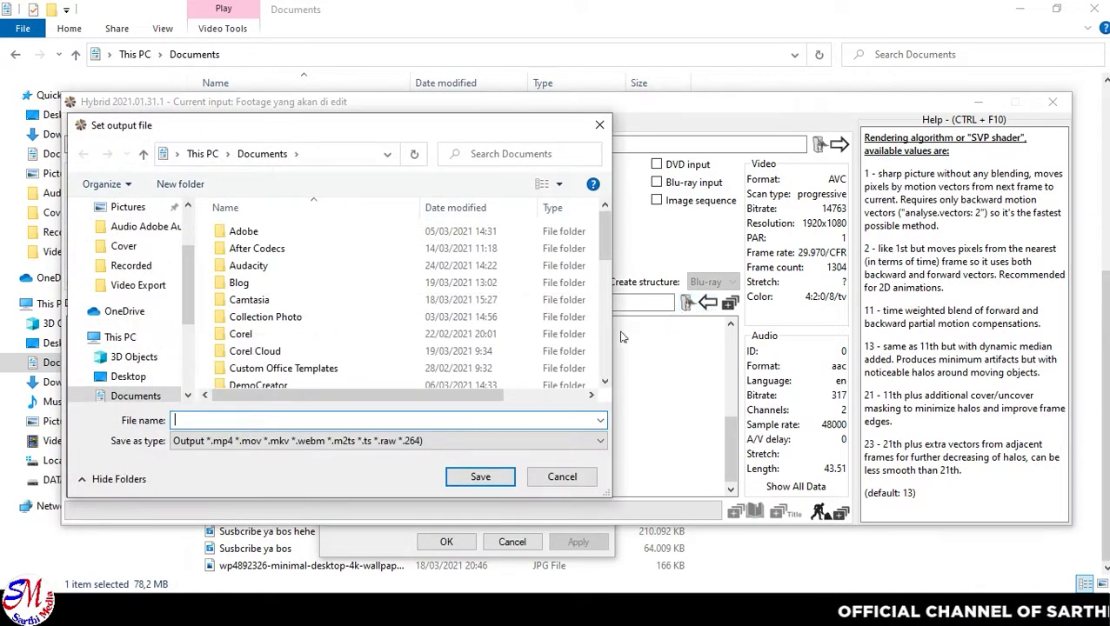
pyautogui.scroll(-2, 184, 312)
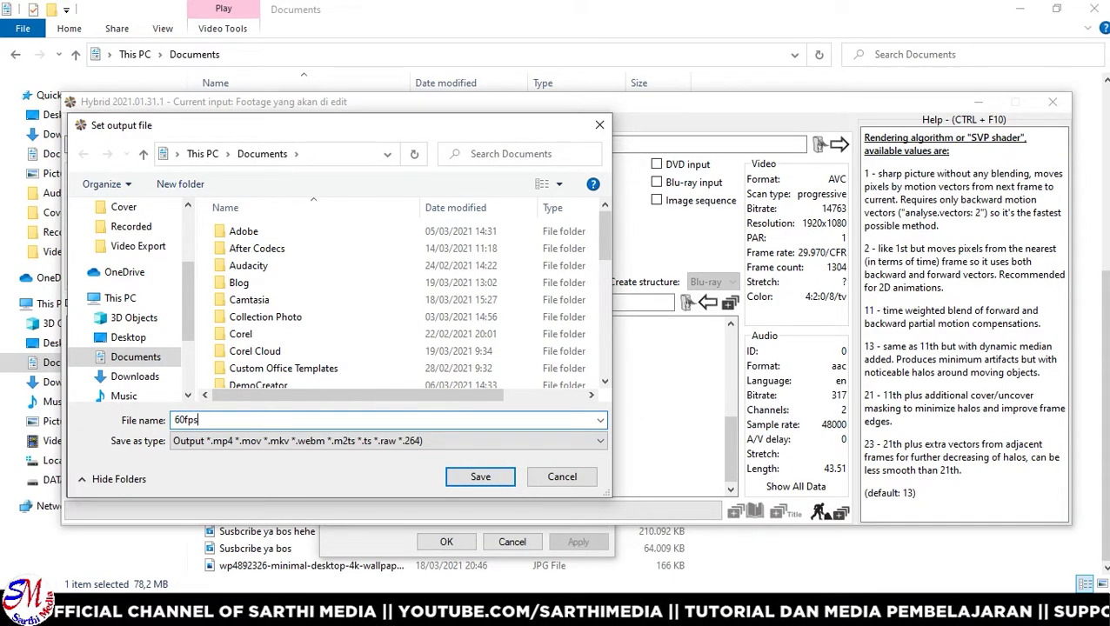
pyautogui.click(481, 478)
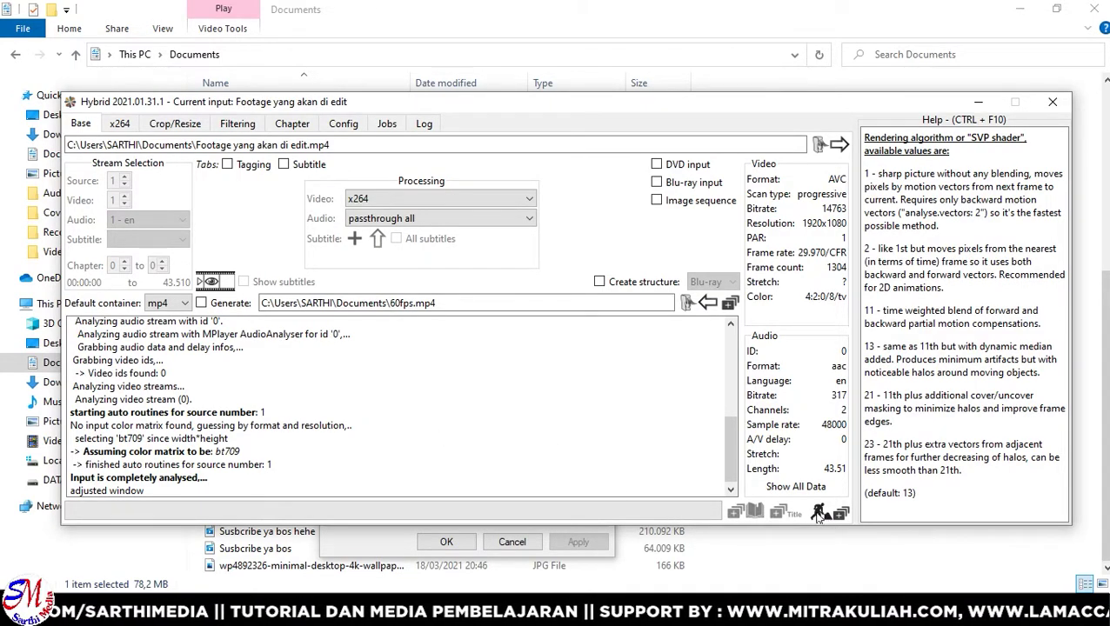
pyautogui.click(818, 513)
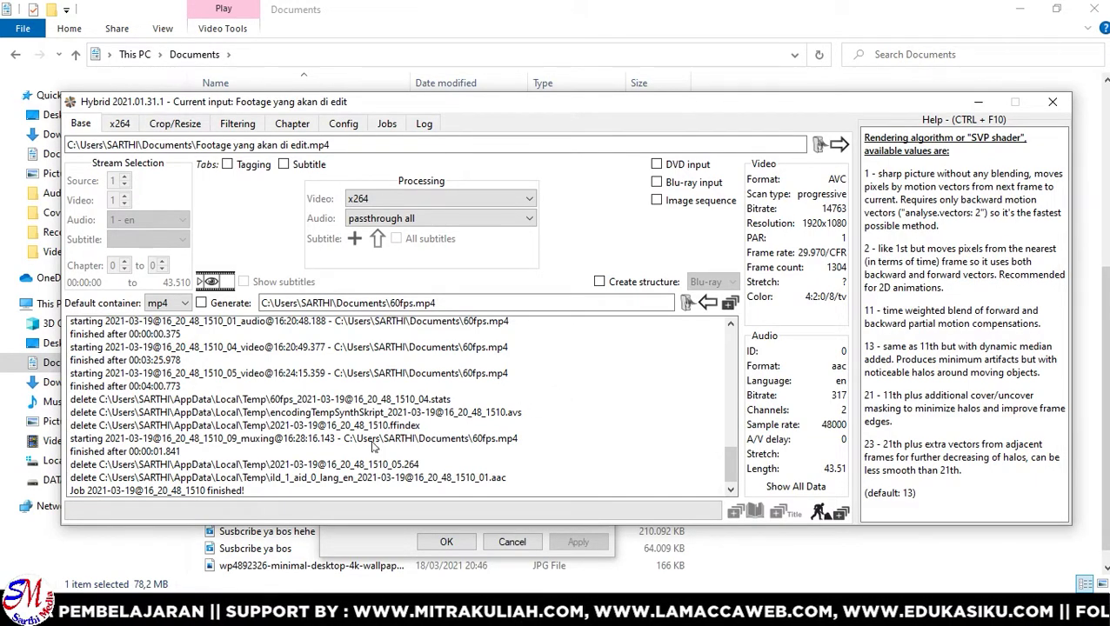
# Step: Switch to File Explorer and reload the Documents folder to locate the converted 60fps video
pyautogui.click(125, 575)
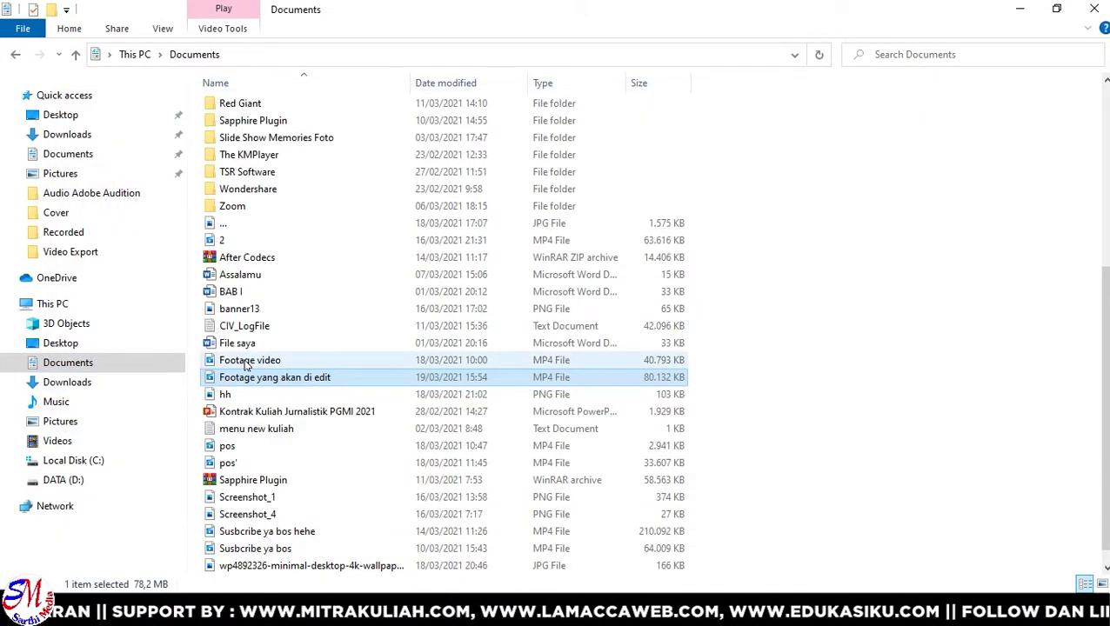
pyautogui.scroll(2, 267, 421)
pyautogui.scroll(2, 267, 421)
pyautogui.click(117, 380)
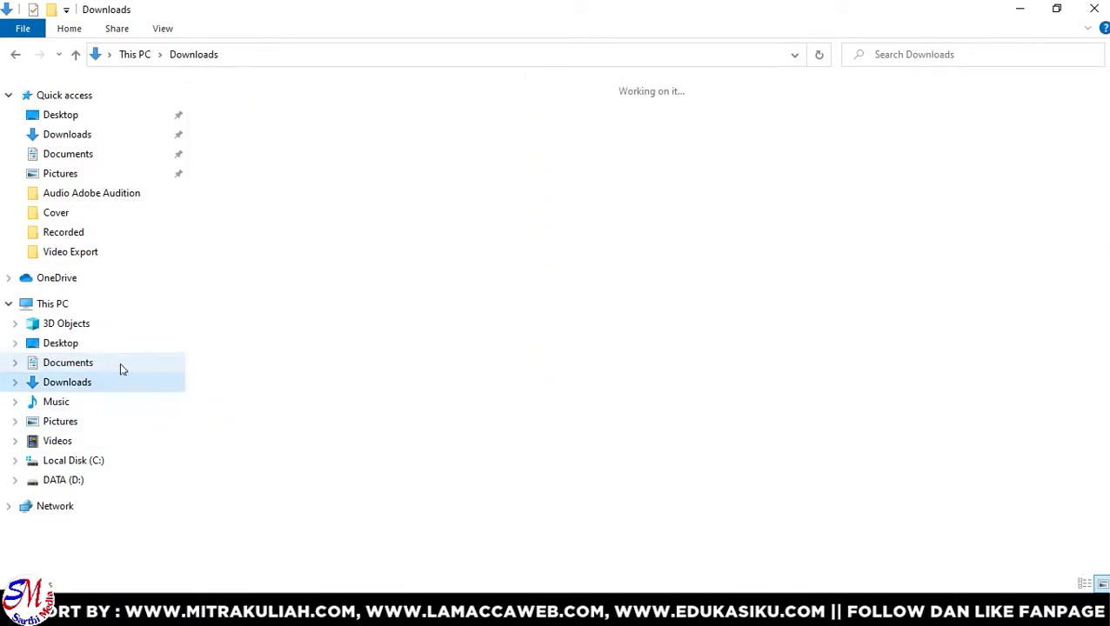
pyautogui.click(87, 363)
pyautogui.scroll(-4, 441, 333)
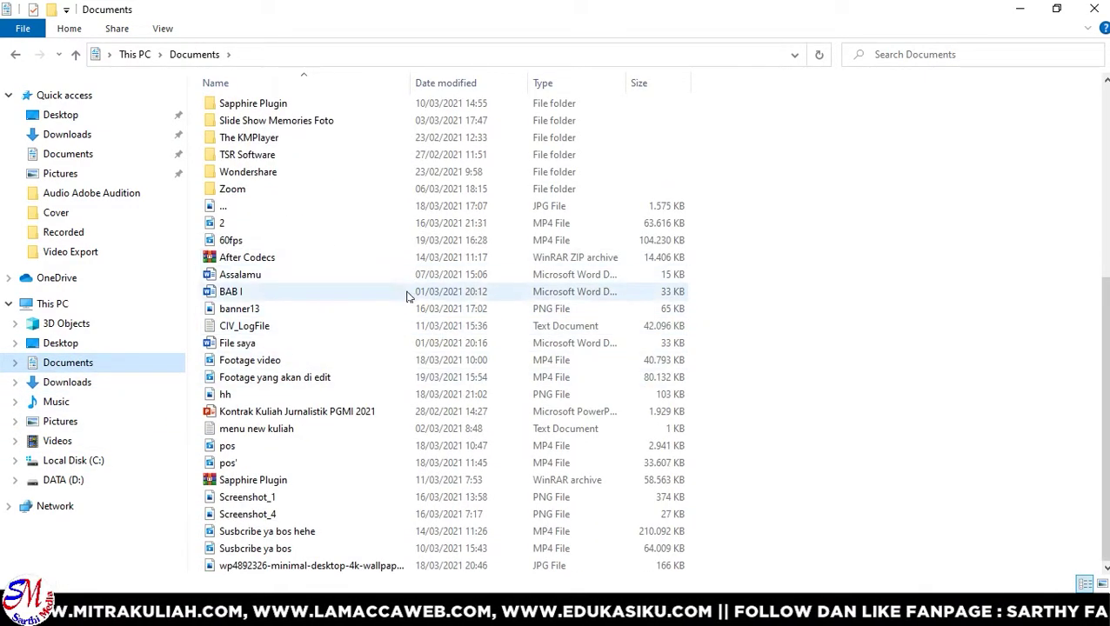
pyautogui.scroll(1, 357, 295)
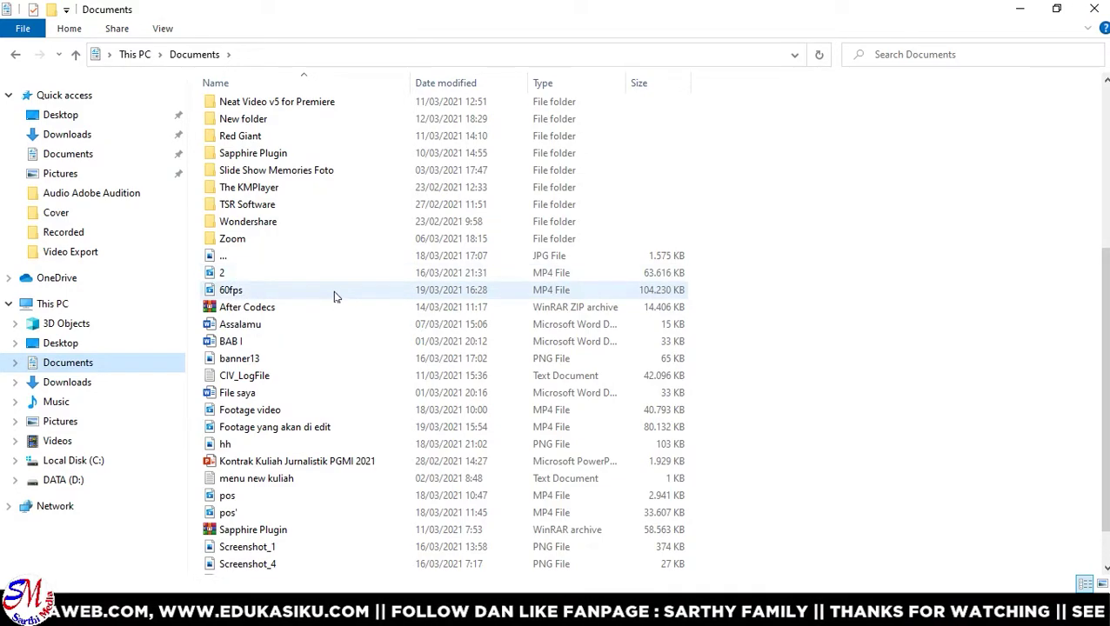
# Step: Check the frame rate of the 60fps video in its detailed file properties
pyautogui.rightClick(334, 297)
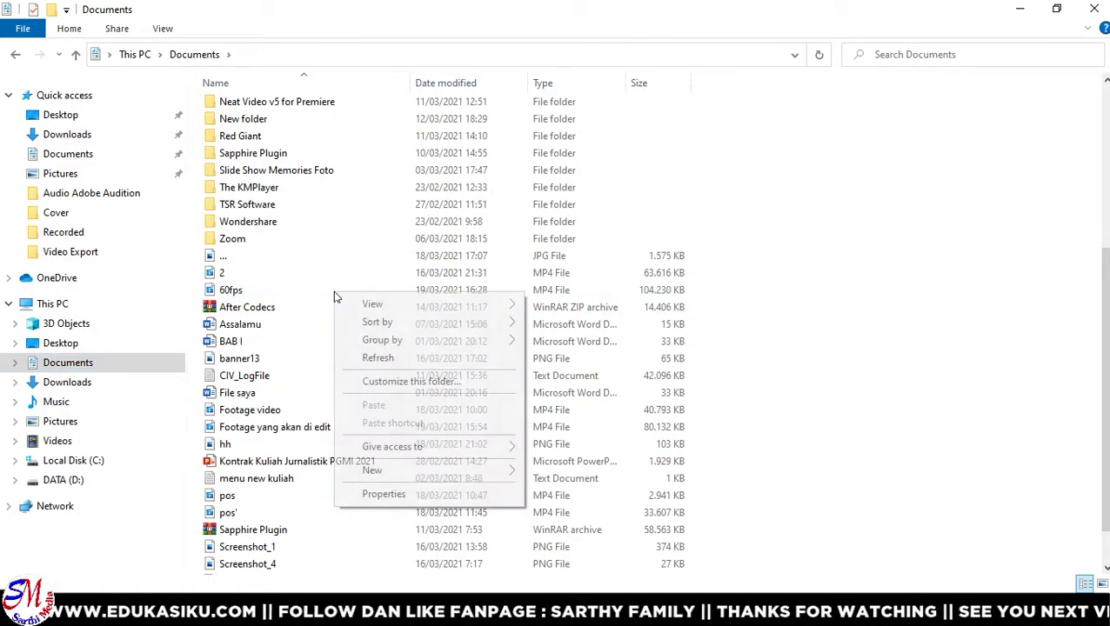
pyautogui.click(285, 296)
pyautogui.rightClick(283, 297)
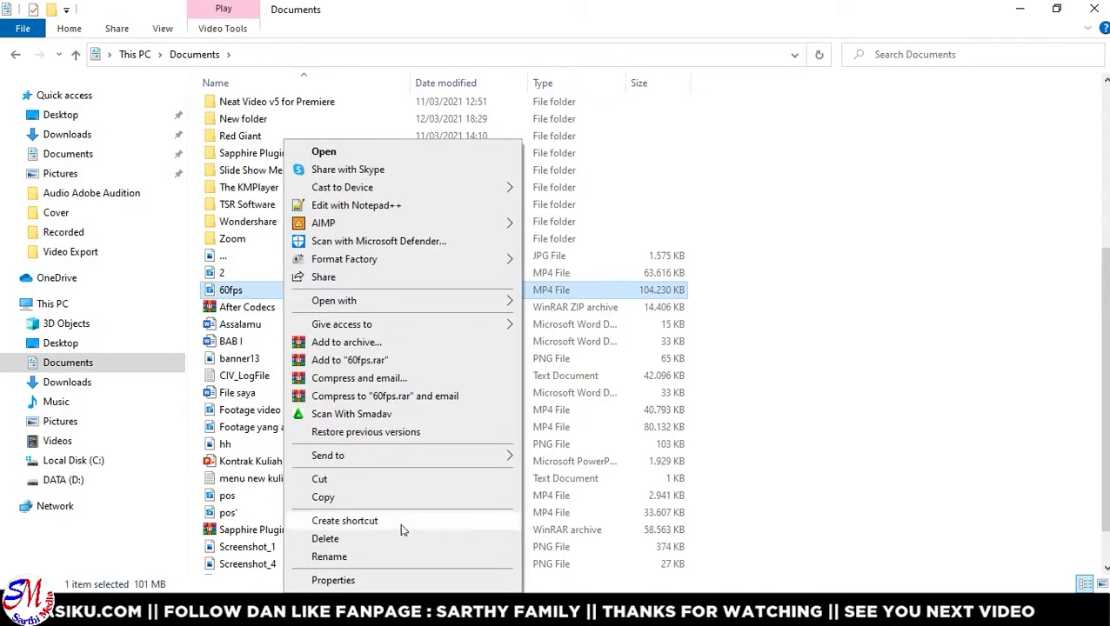
pyautogui.click(348, 581)
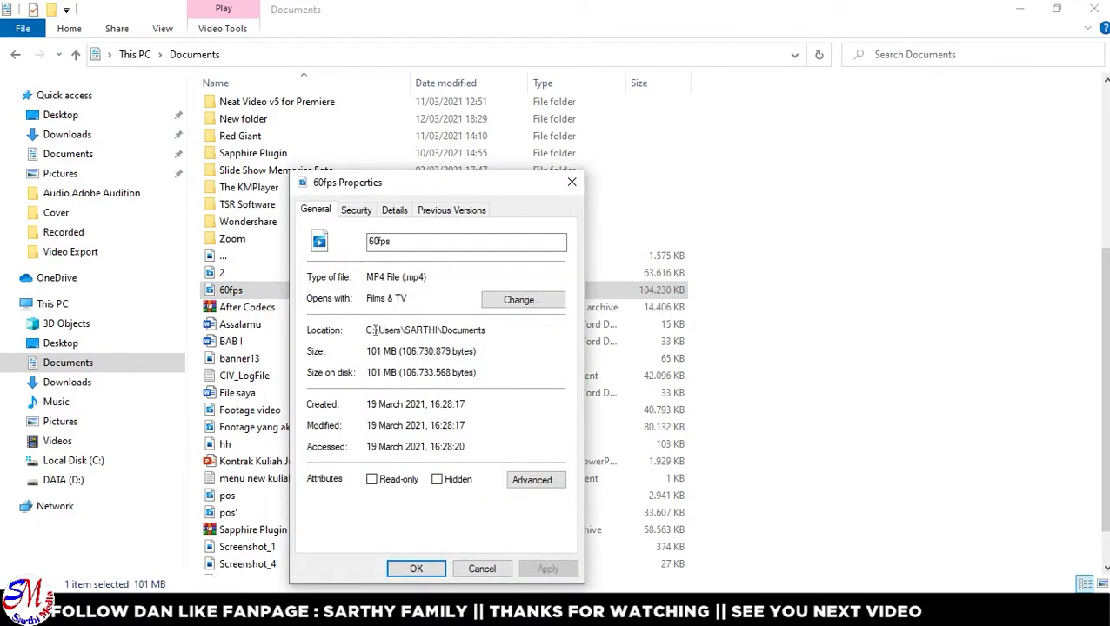
pyautogui.click(396, 211)
pyautogui.moveTo(420, 182); pyautogui.dragTo(439, 118)
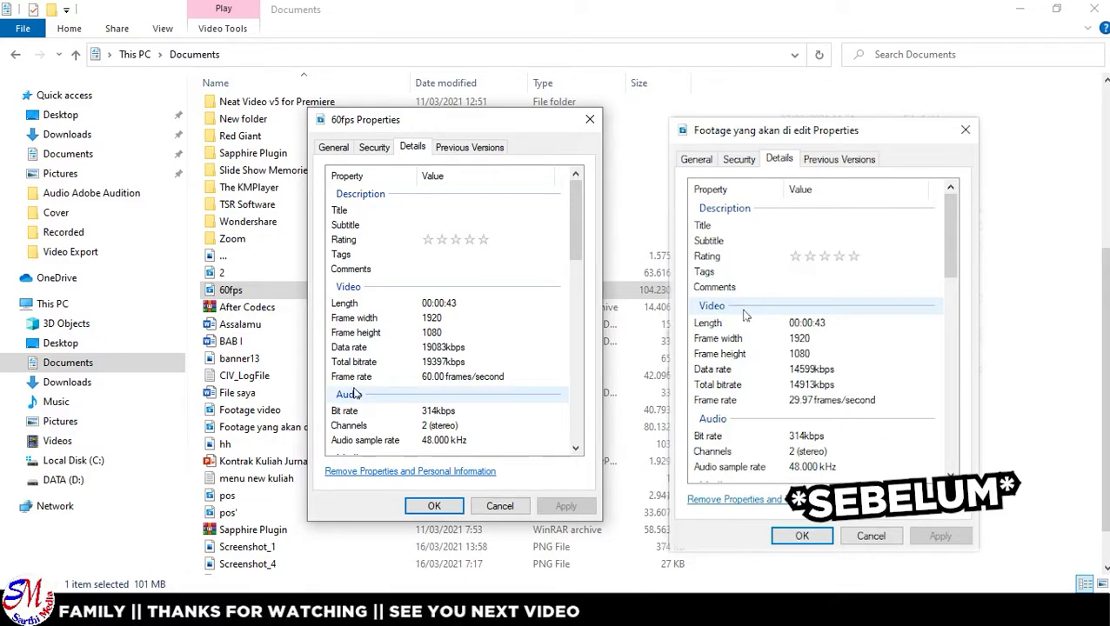
pyautogui.click(450, 380)
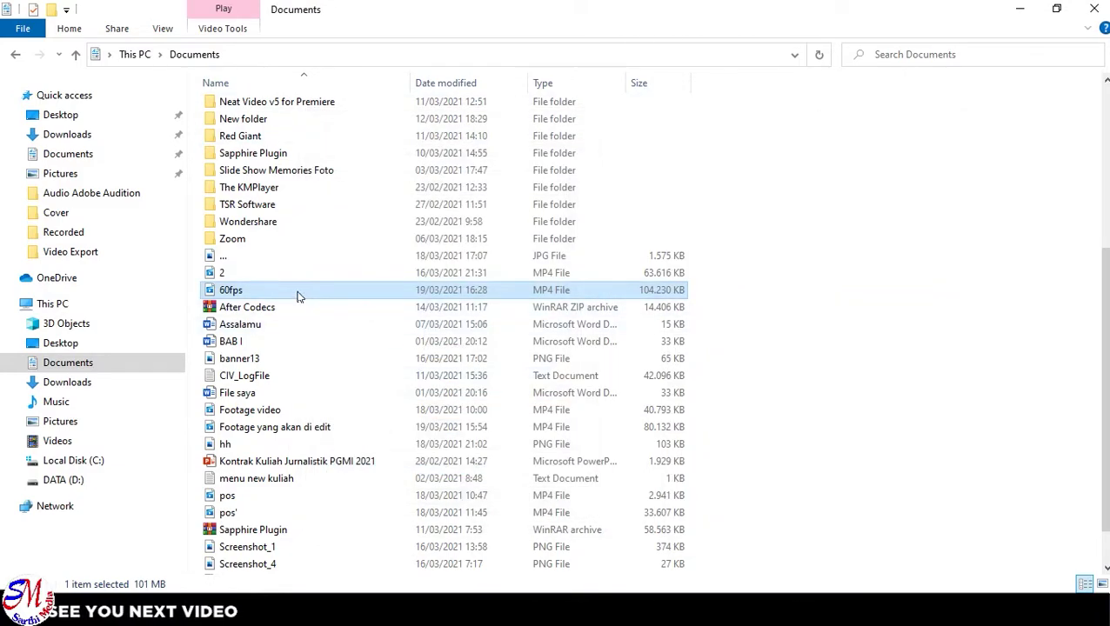
# Step: Play the 60fps video in Films & TV and skip ahead to about 15 seconds
pyautogui.doubleClick(296, 296)
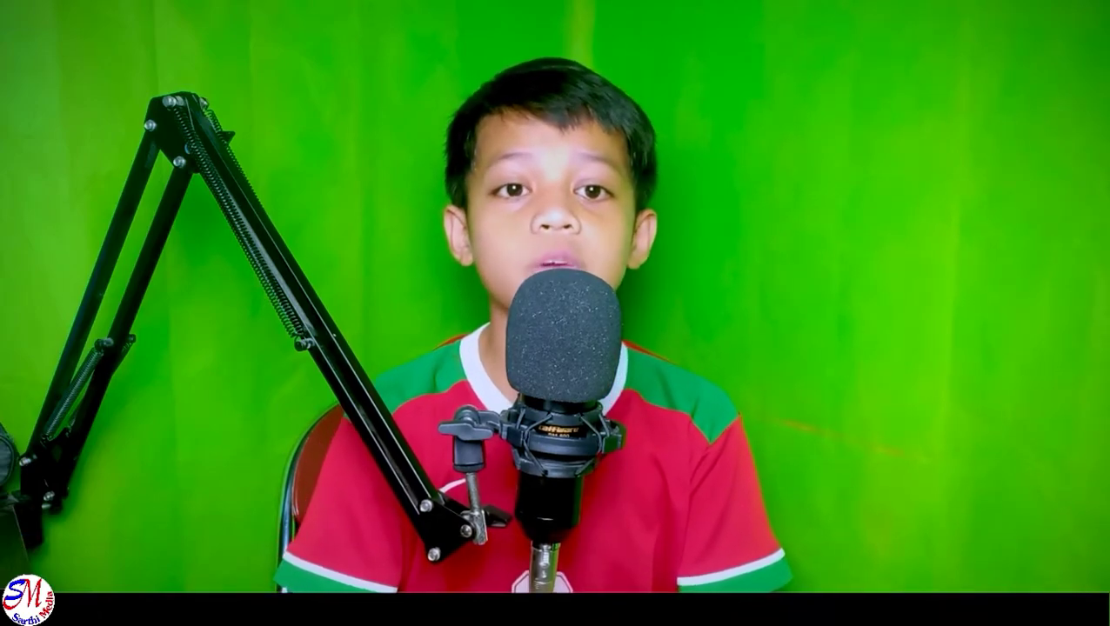
pyautogui.moveTo(609, 503)
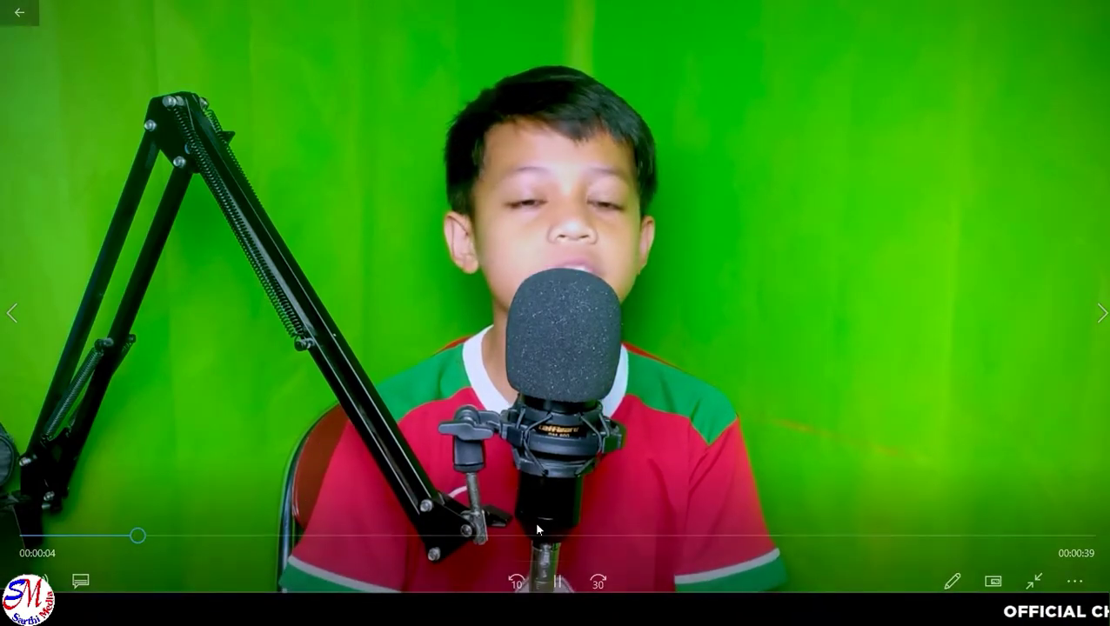
pyautogui.click(418, 534)
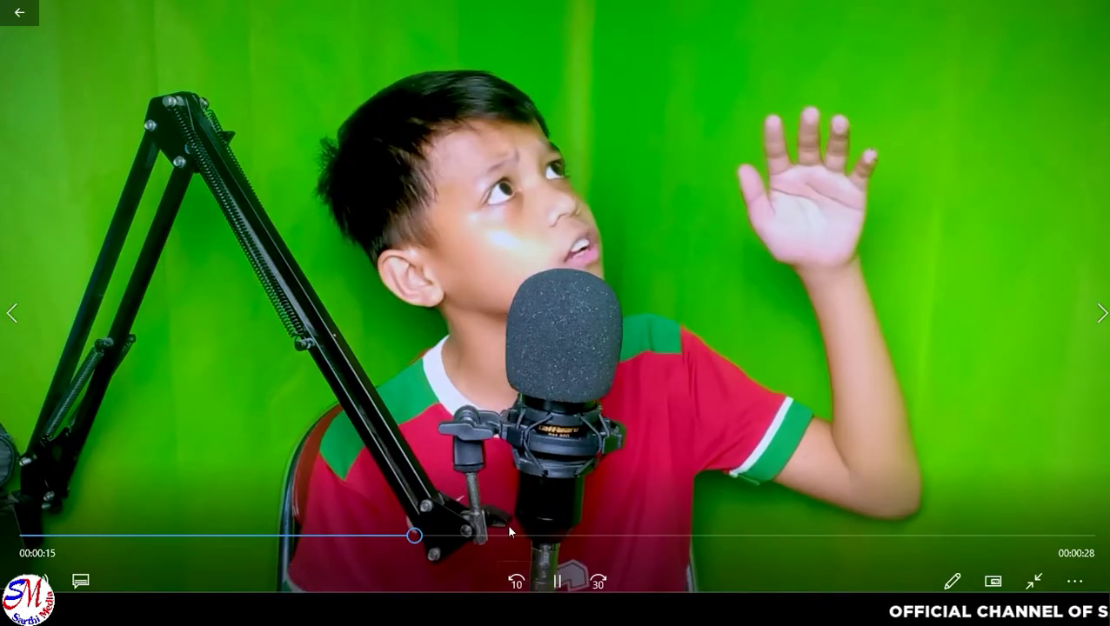